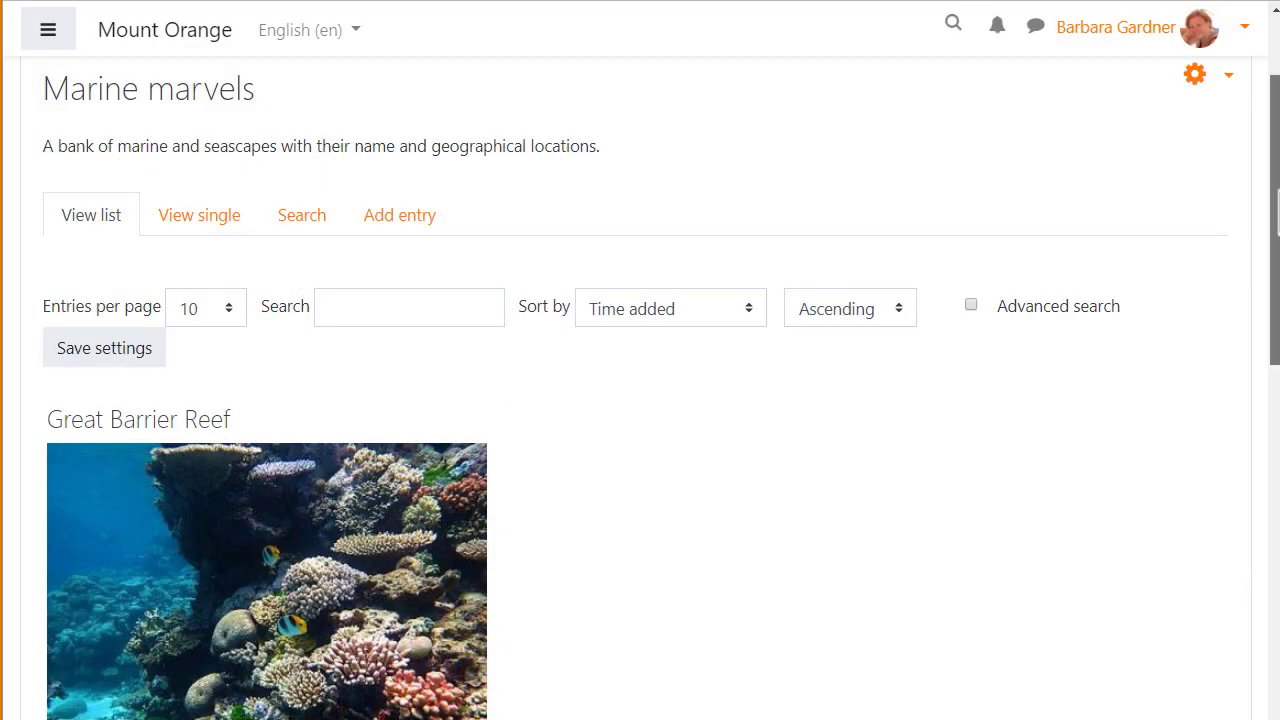
# Open the Marine marvels entries in single view and approve the Philippine Dolphins entry
pyautogui.moveTo(1277, 210); pyautogui.dragTo(1276, 477)
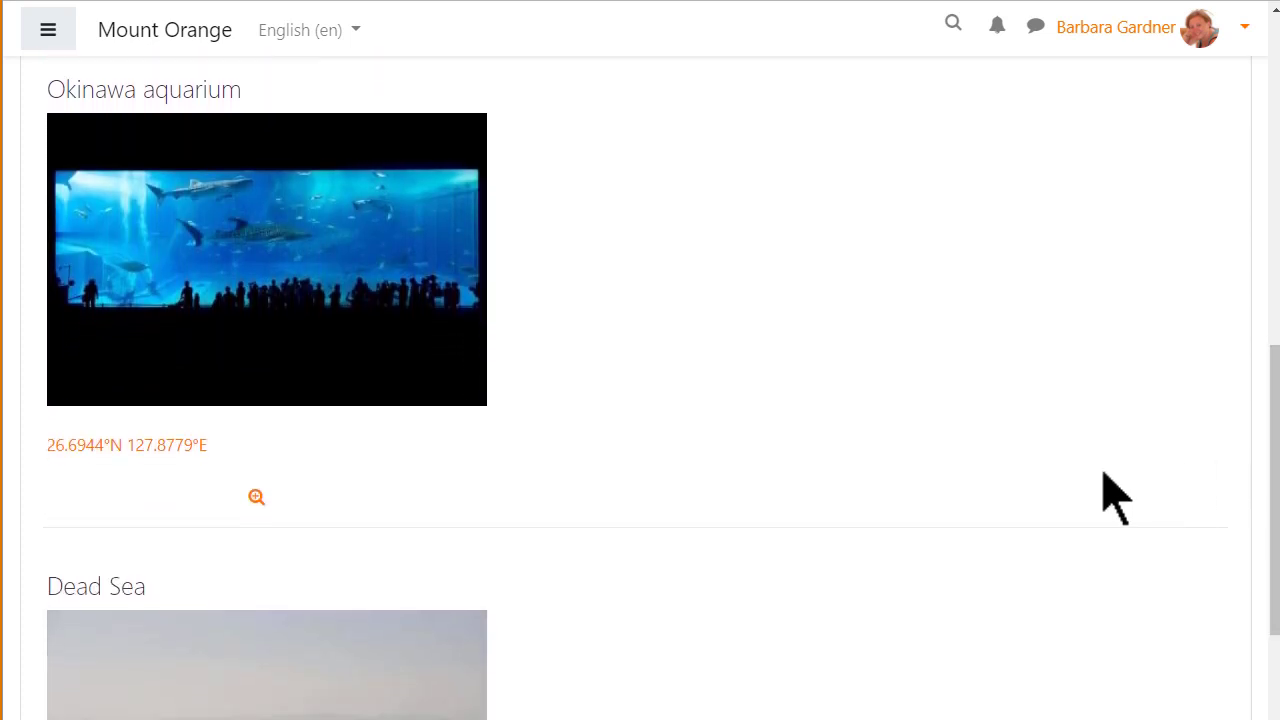
pyautogui.click(256, 496)
pyautogui.scroll(-2, 1248, 602)
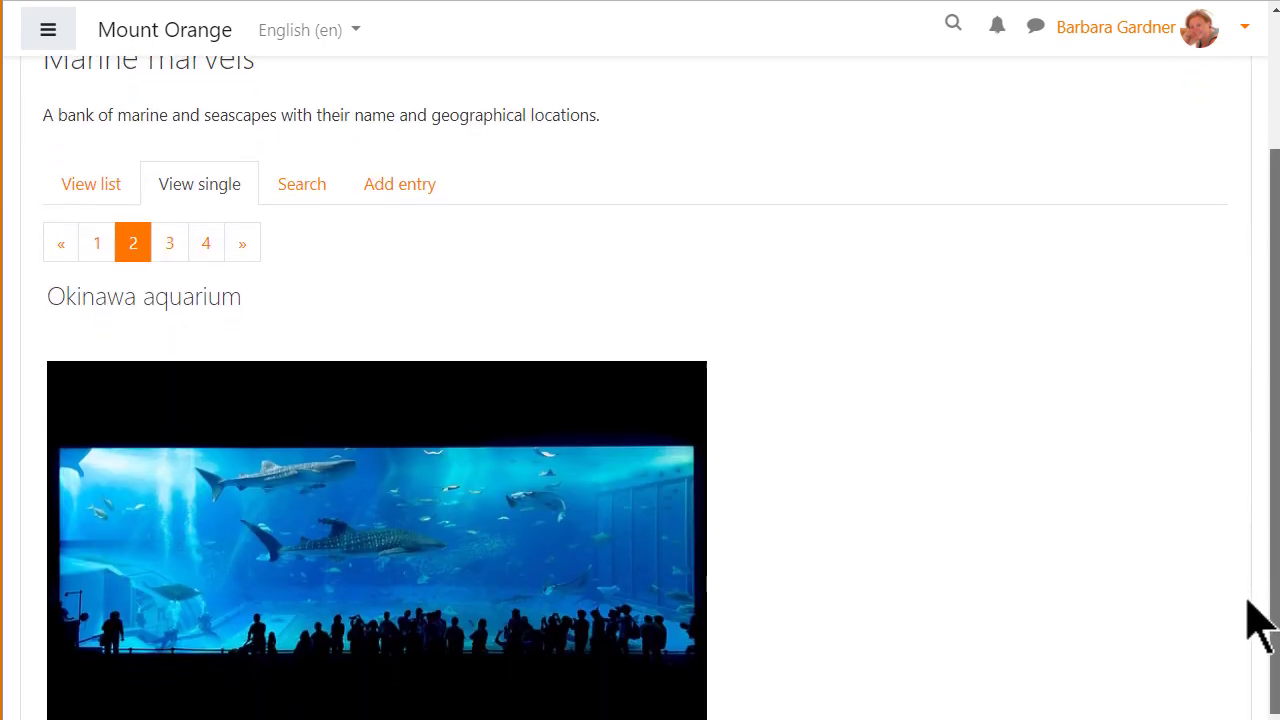
pyautogui.scroll(-5, 1248, 602)
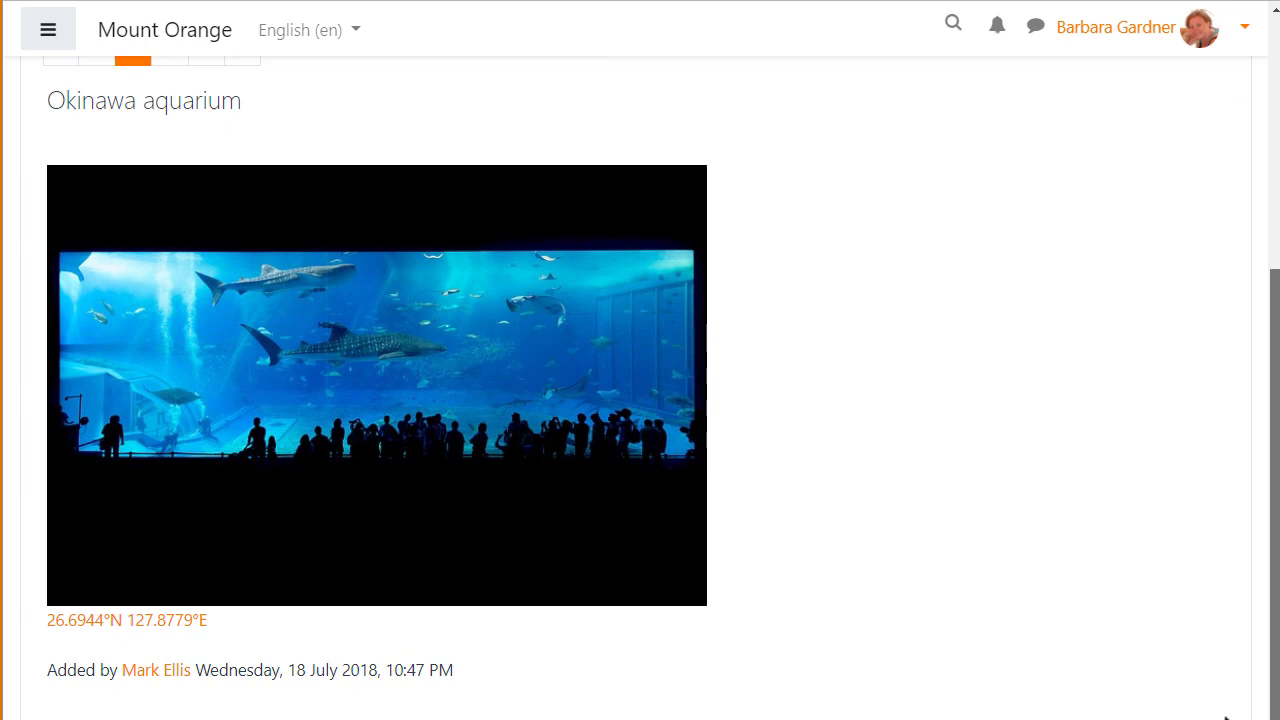
pyautogui.scroll(-1, 1225, 700)
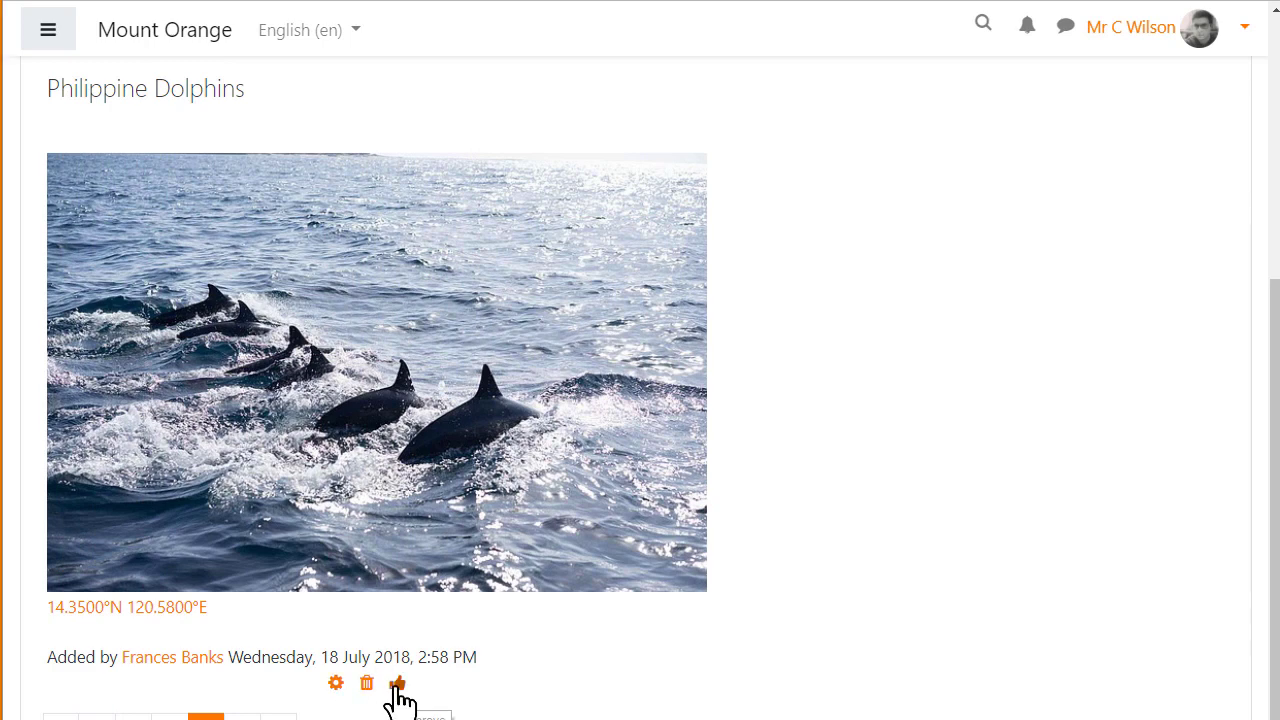
pyautogui.click(398, 685)
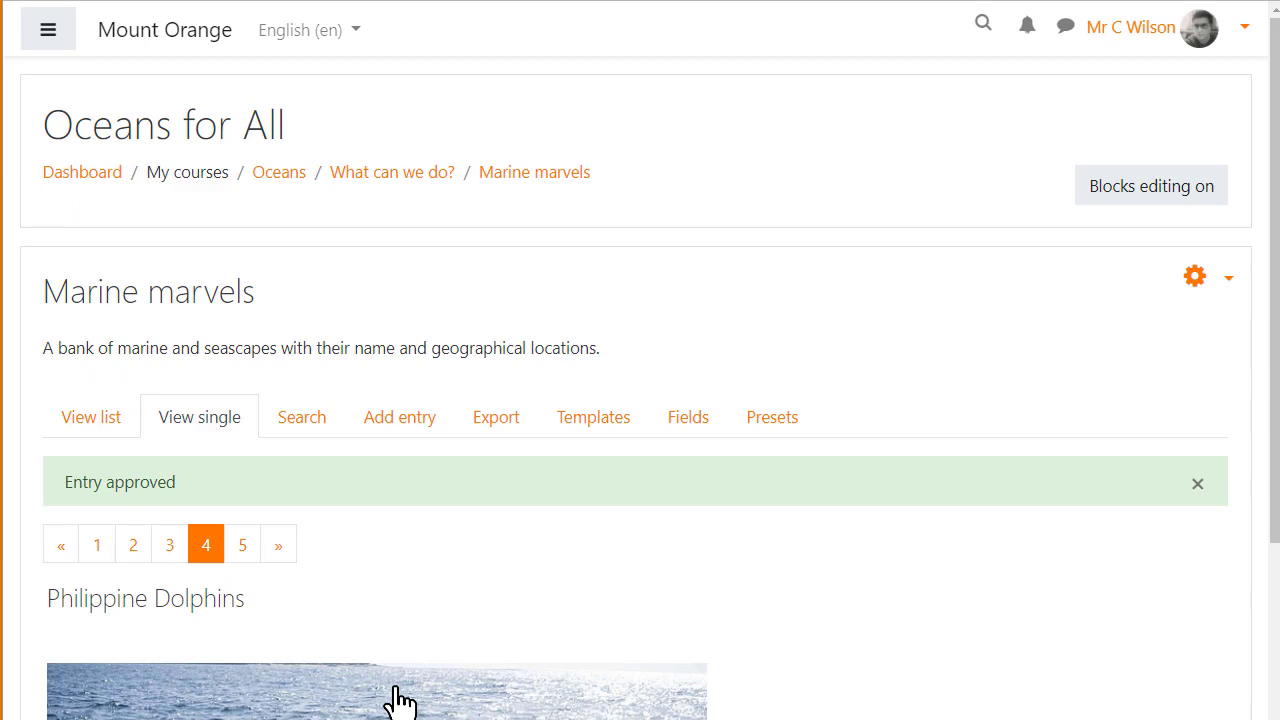
pyautogui.scroll(-5, 398, 700)
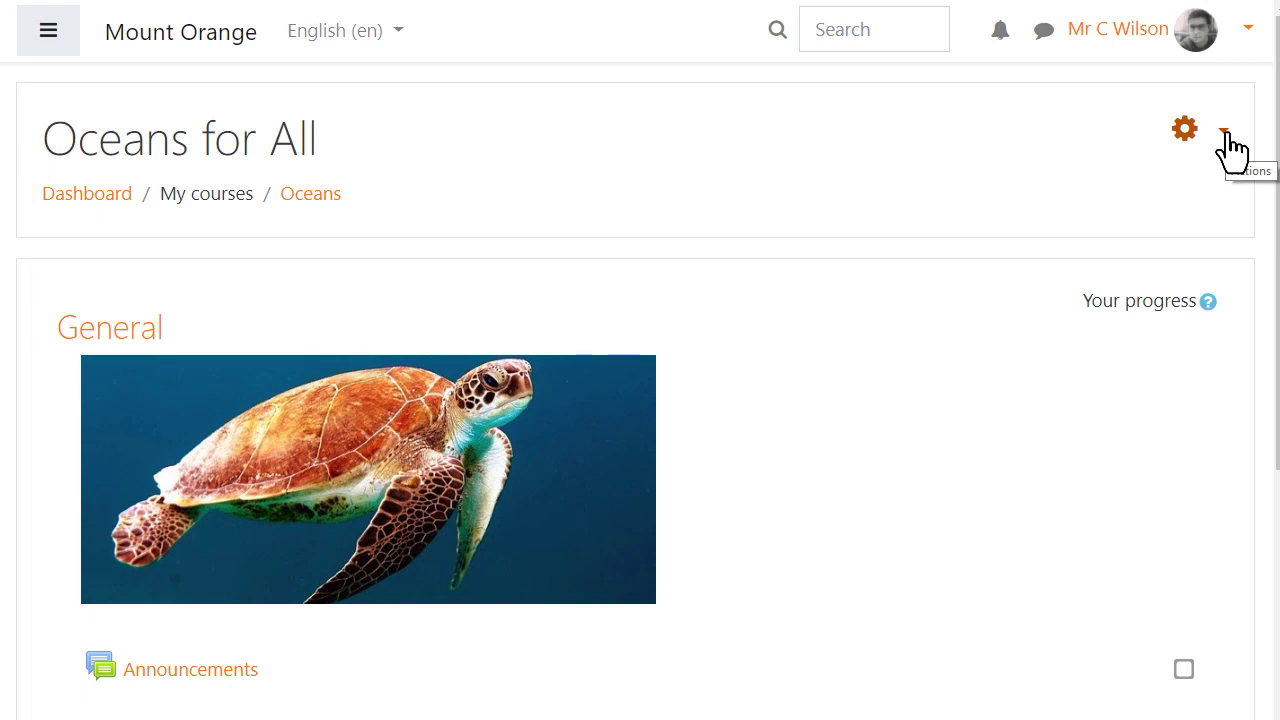
# Turn editing on for the Oceans for All course
pyautogui.click(1229, 145)
pyautogui.click(1143, 216)
pyautogui.scroll(-4, 1150, 400)
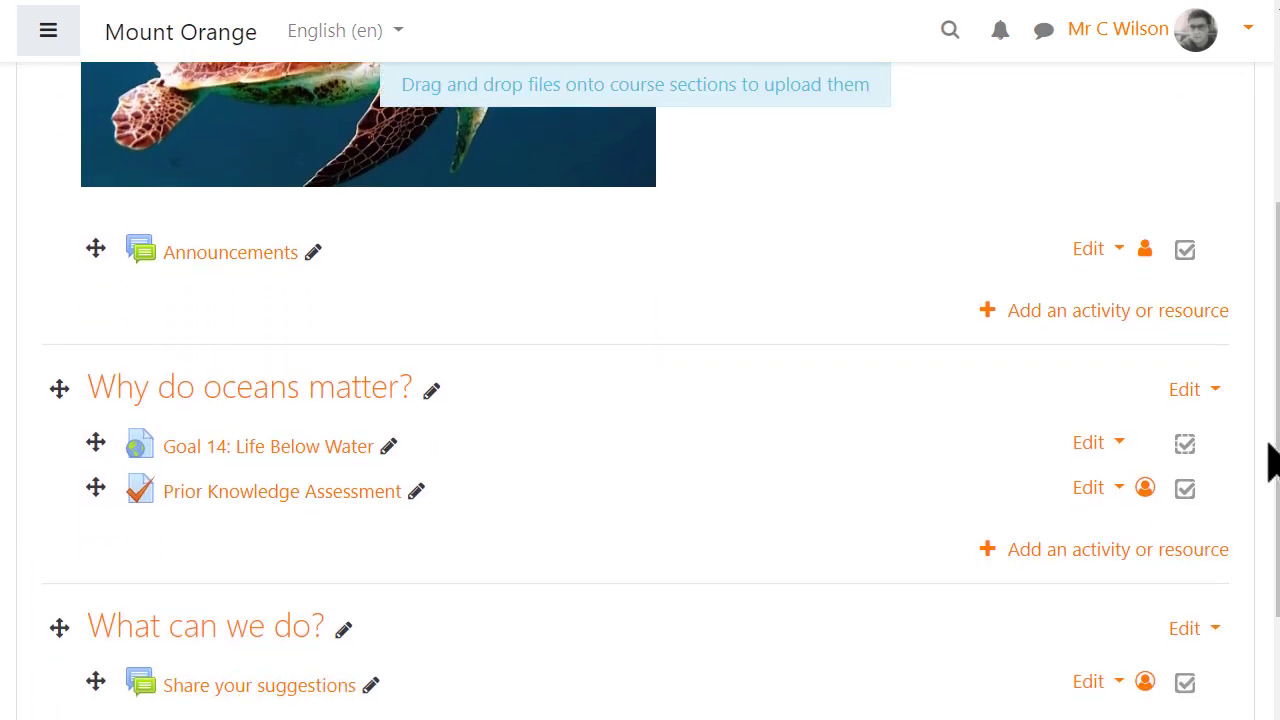
# Add a Database to Why do oceans matter? described as 'marine and seascapes with their name and geographical locations.'
pyautogui.click(1153, 570)
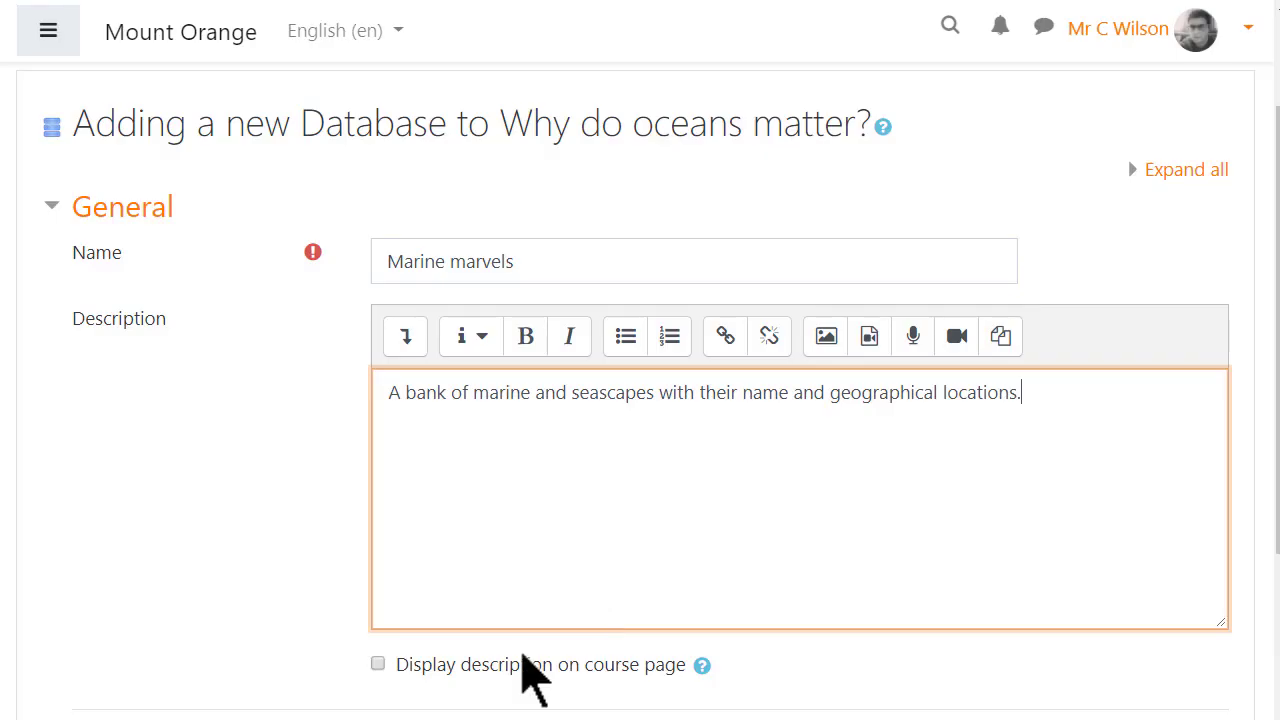
pyautogui.write('marine ')
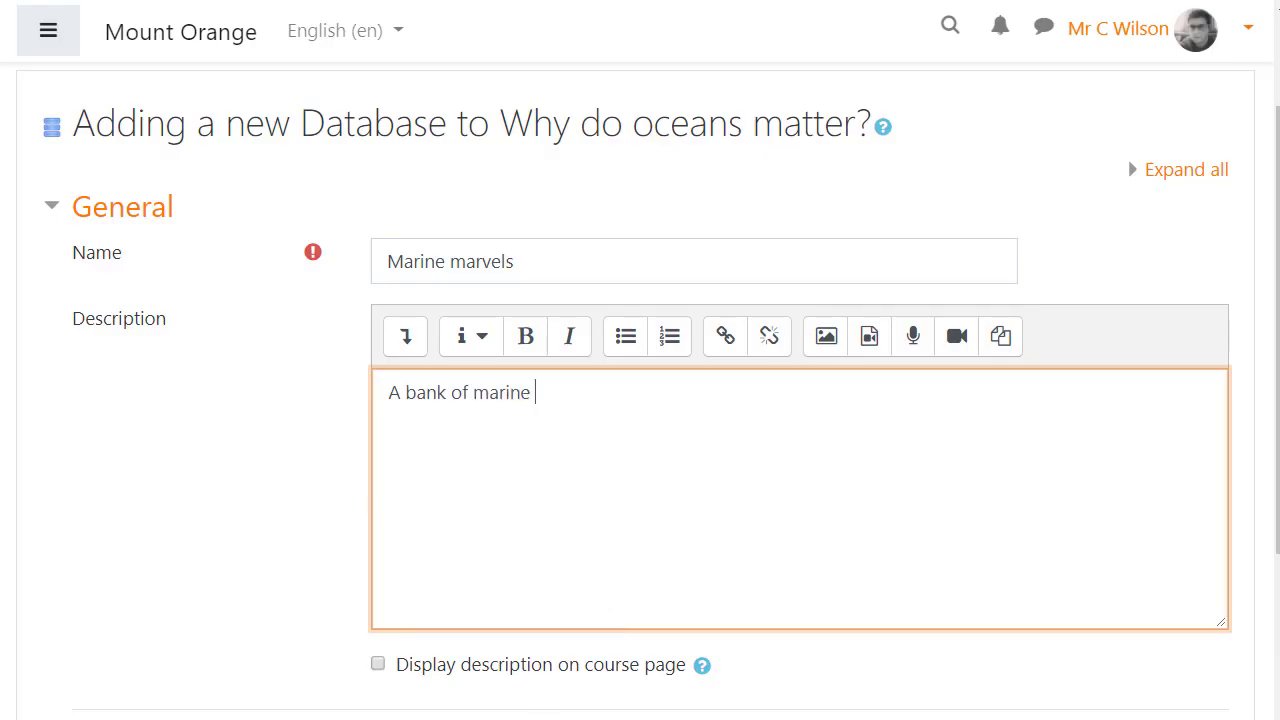
pyautogui.write('and seascapes with their name and g')
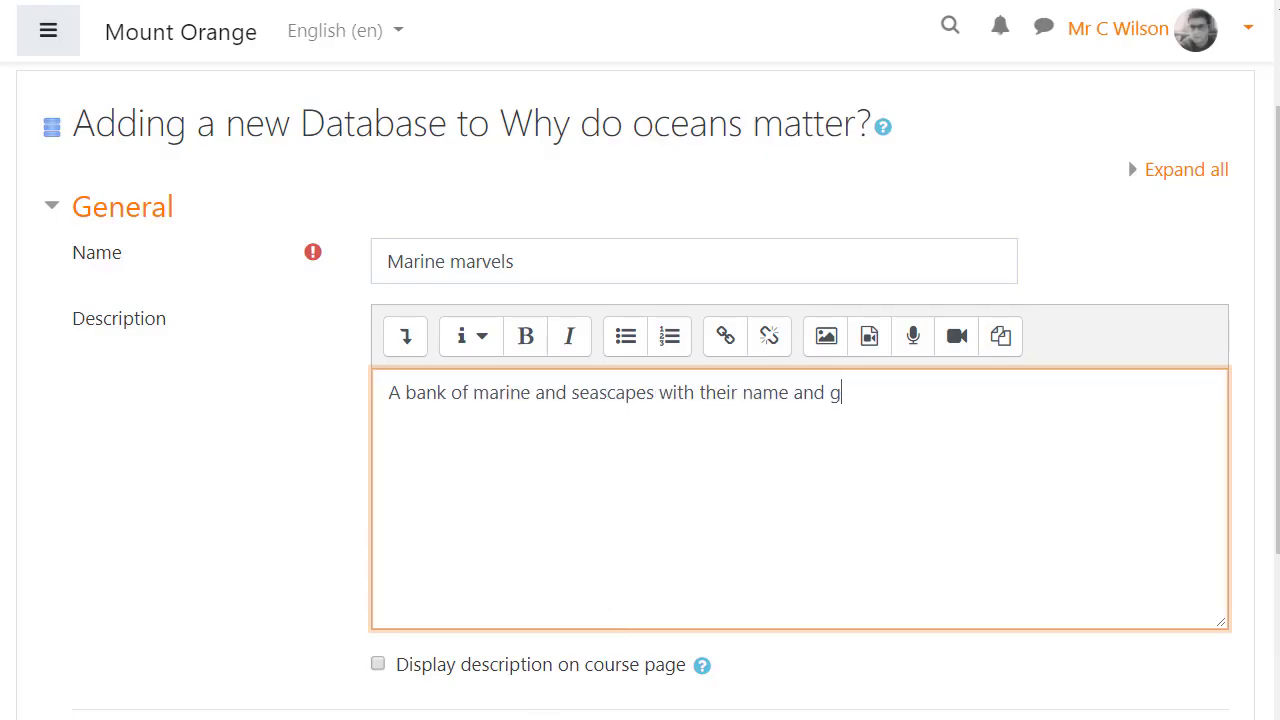
pyautogui.write('eographical locations.')
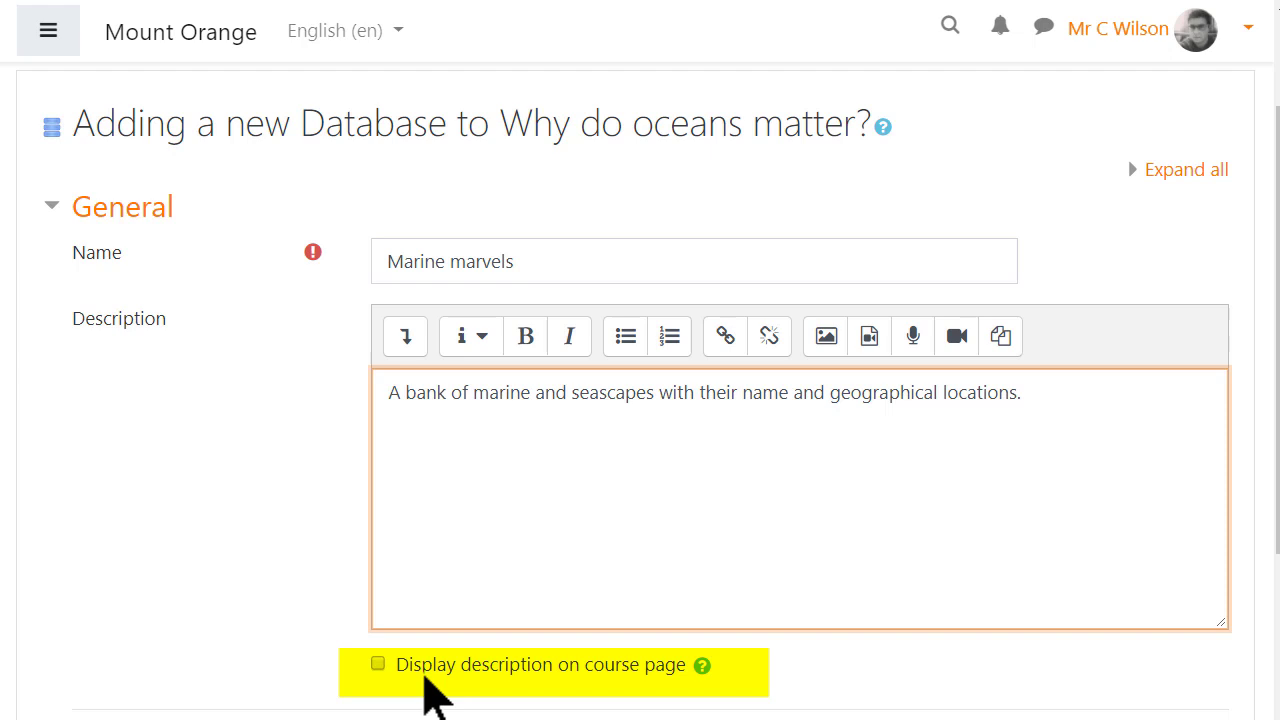
pyautogui.scroll(-5, 385, 690)
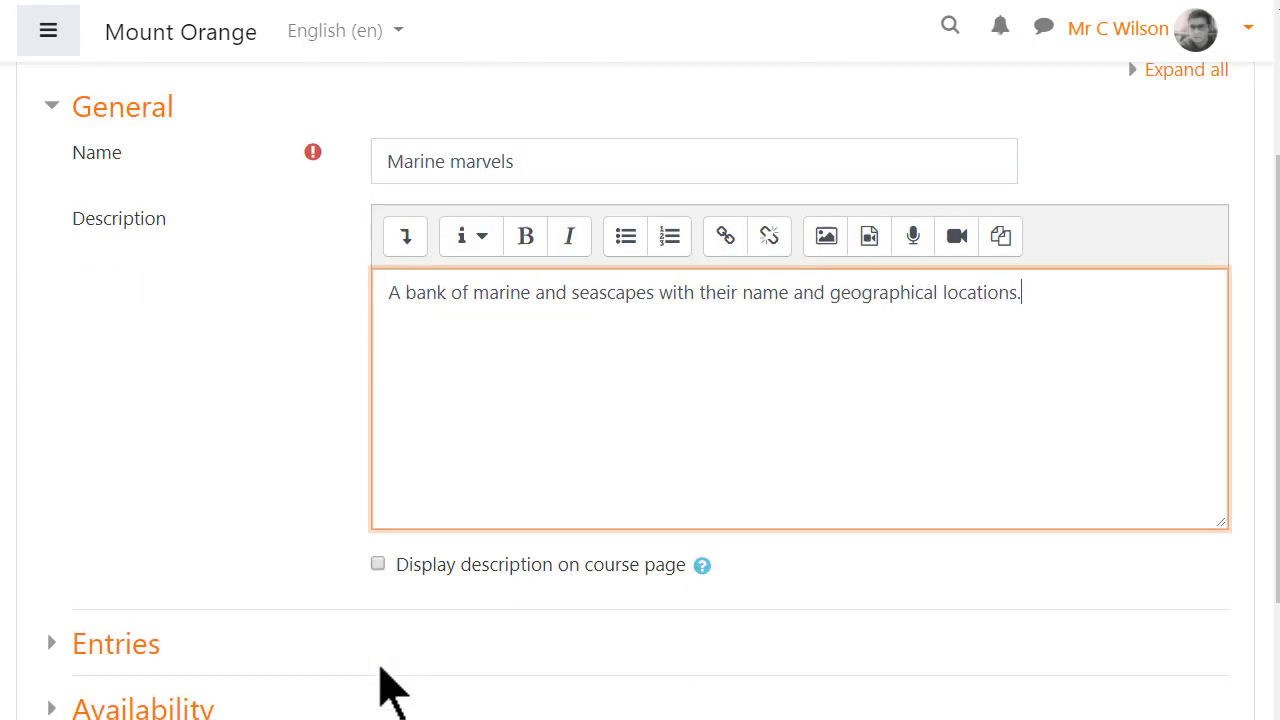
pyautogui.scroll(-1, 385, 690)
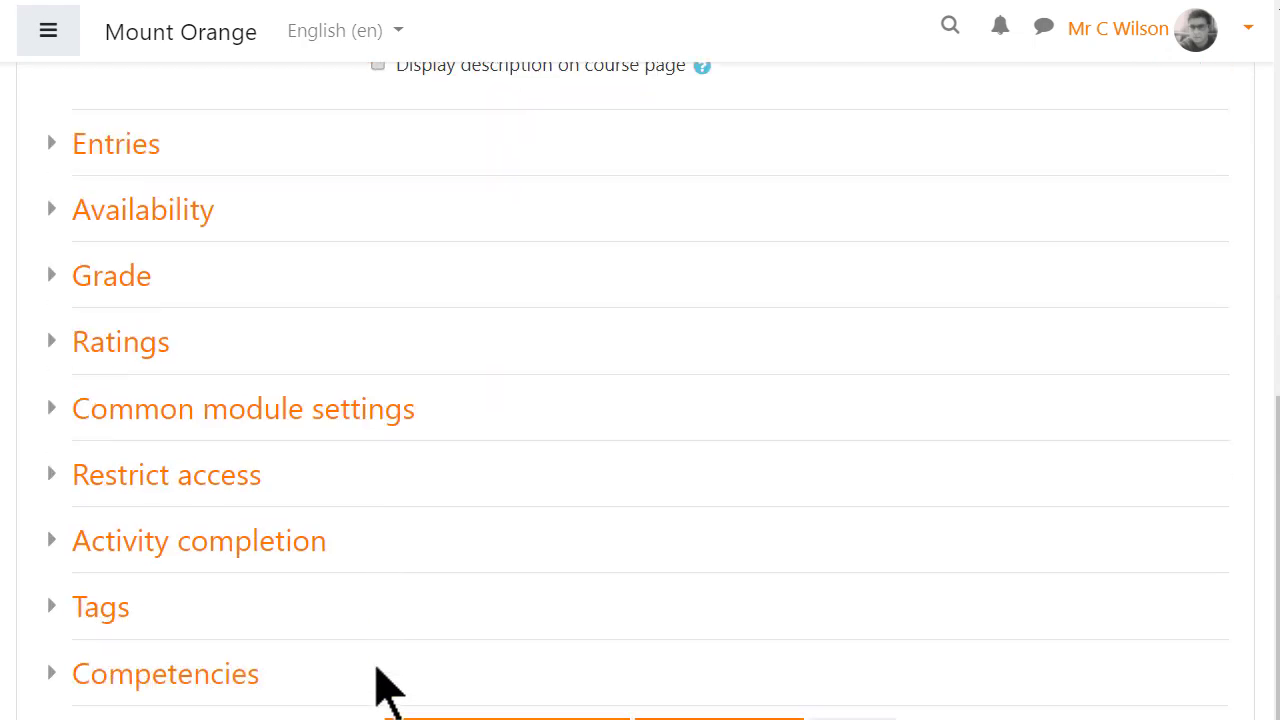
# Set Approval required to Yes in the database's Entries settings
pyautogui.click(135, 146)
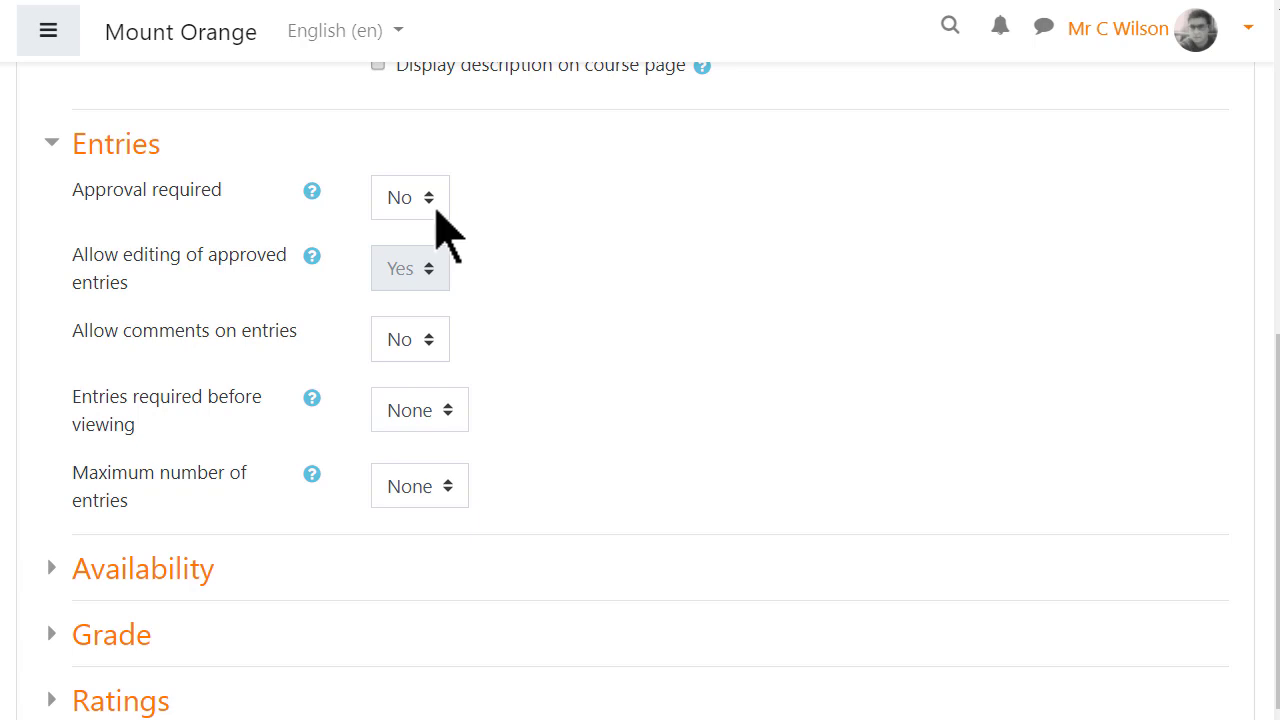
pyautogui.click(437, 208)
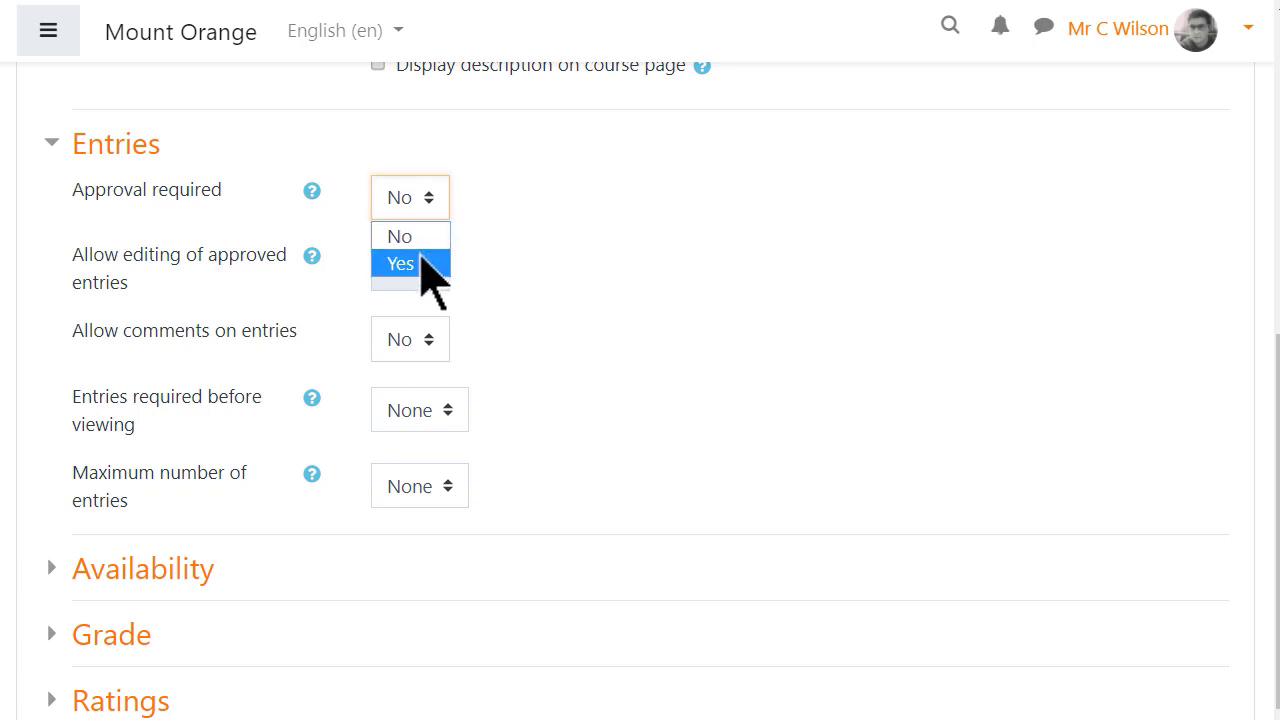
pyautogui.click(421, 263)
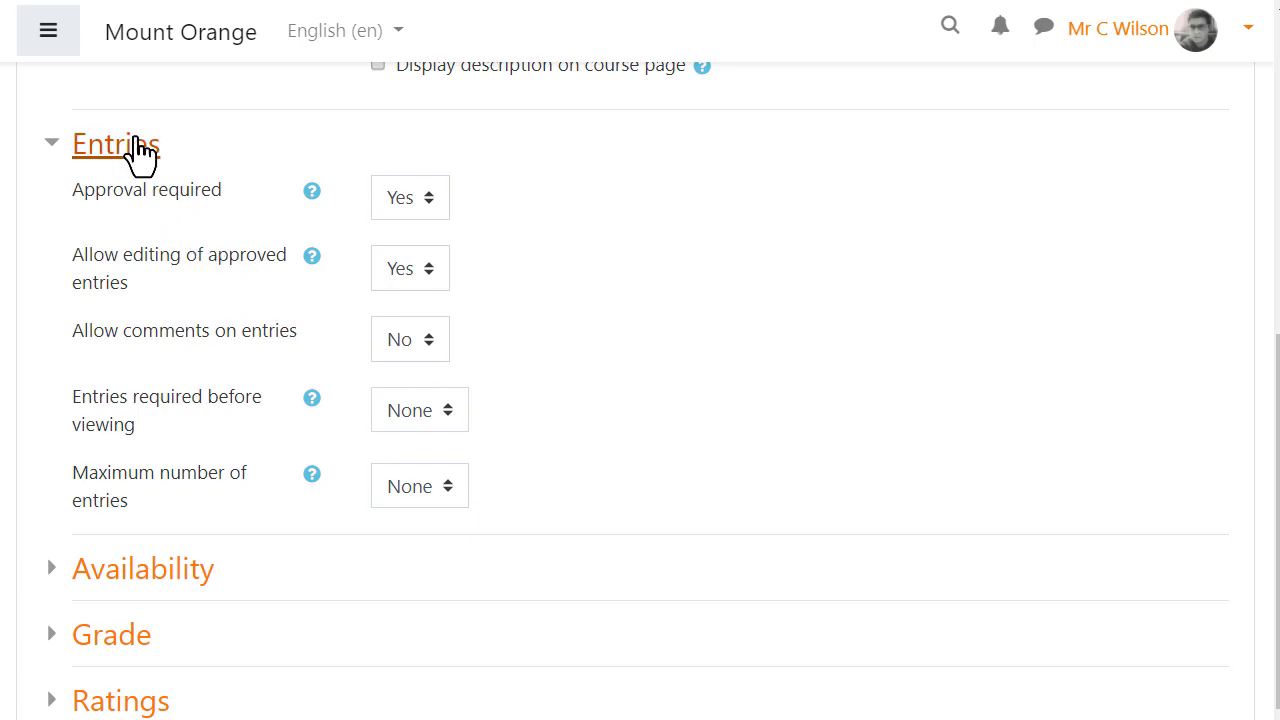
pyautogui.click(140, 150)
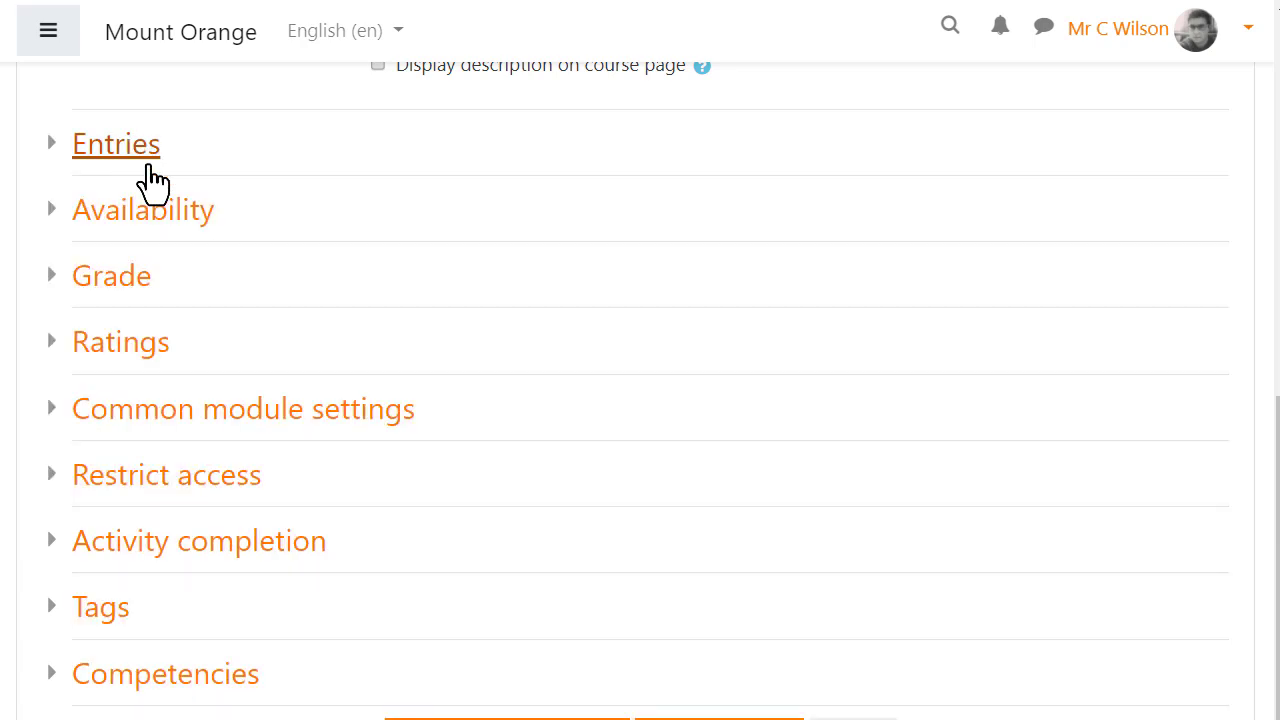
# Expand the Ratings settings of the Marine marvels form
pyautogui.scroll(-1, 148, 310)
pyautogui.click(146, 300)
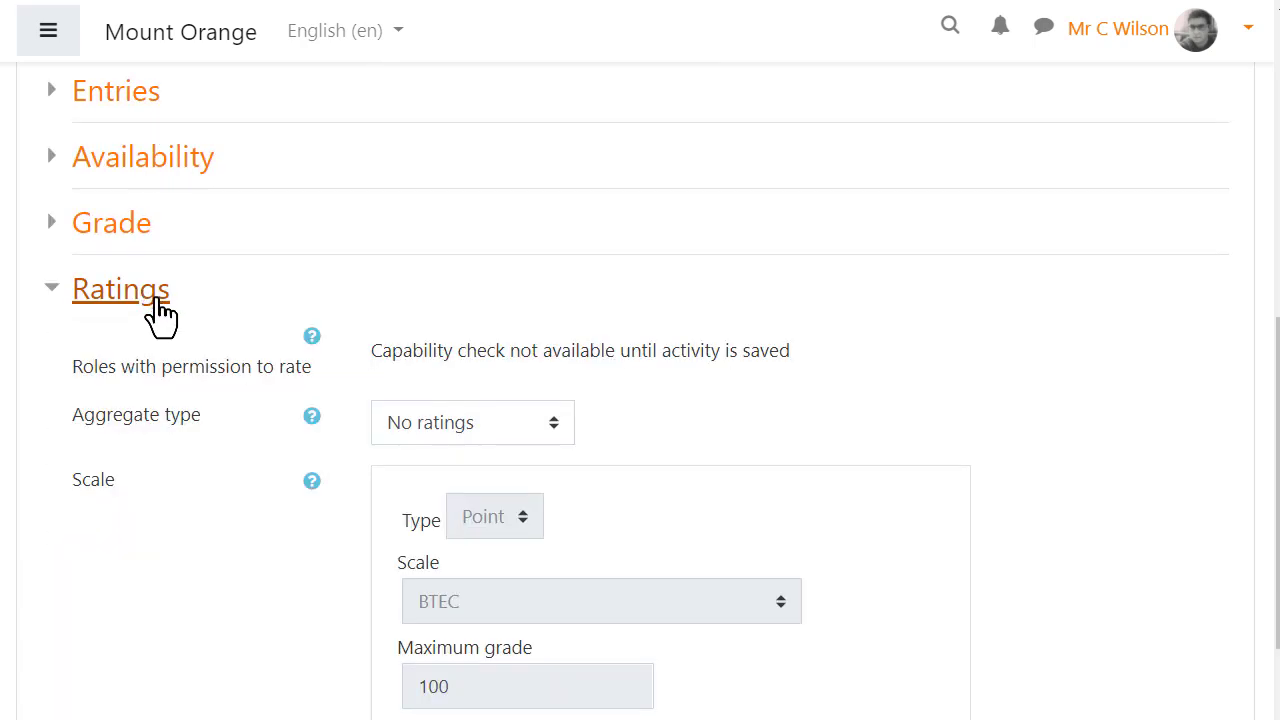
pyautogui.scroll(-1, 928, 466)
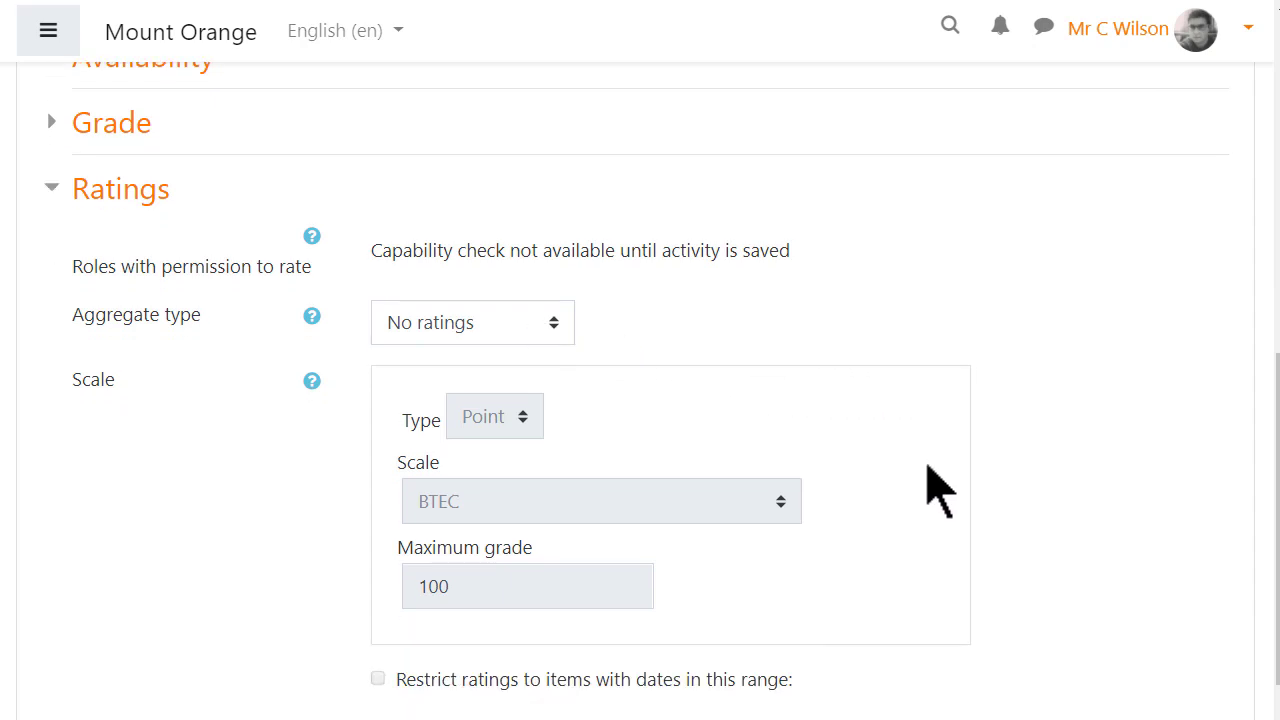
pyautogui.scroll(-1, 928, 466)
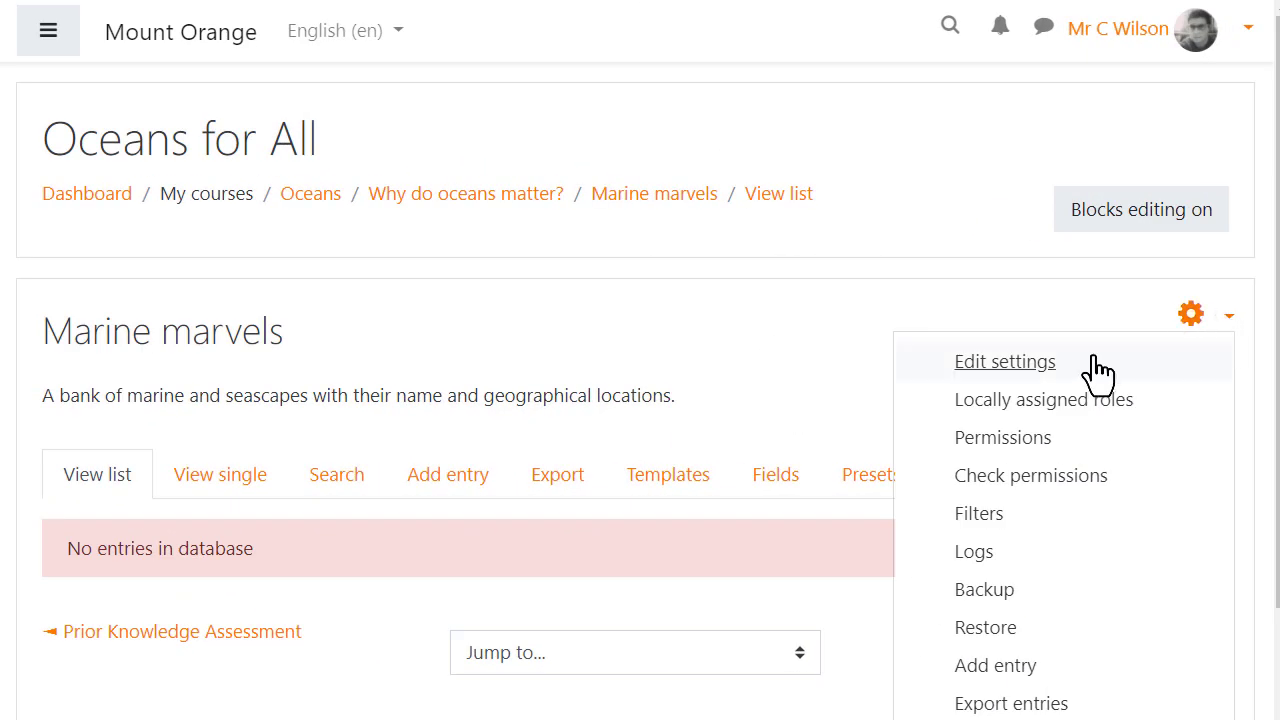
# Give the Student role the mod/data:rate permission to rate entries
pyautogui.click(1032, 442)
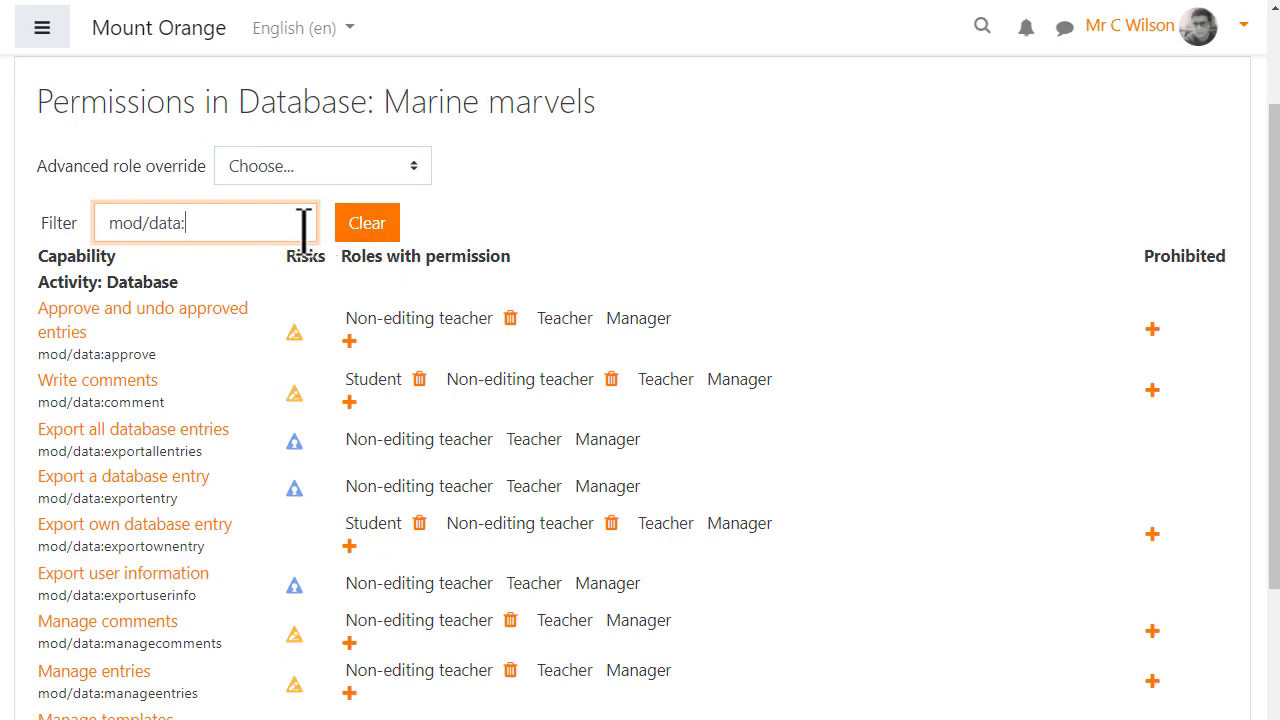
pyautogui.write('rate')
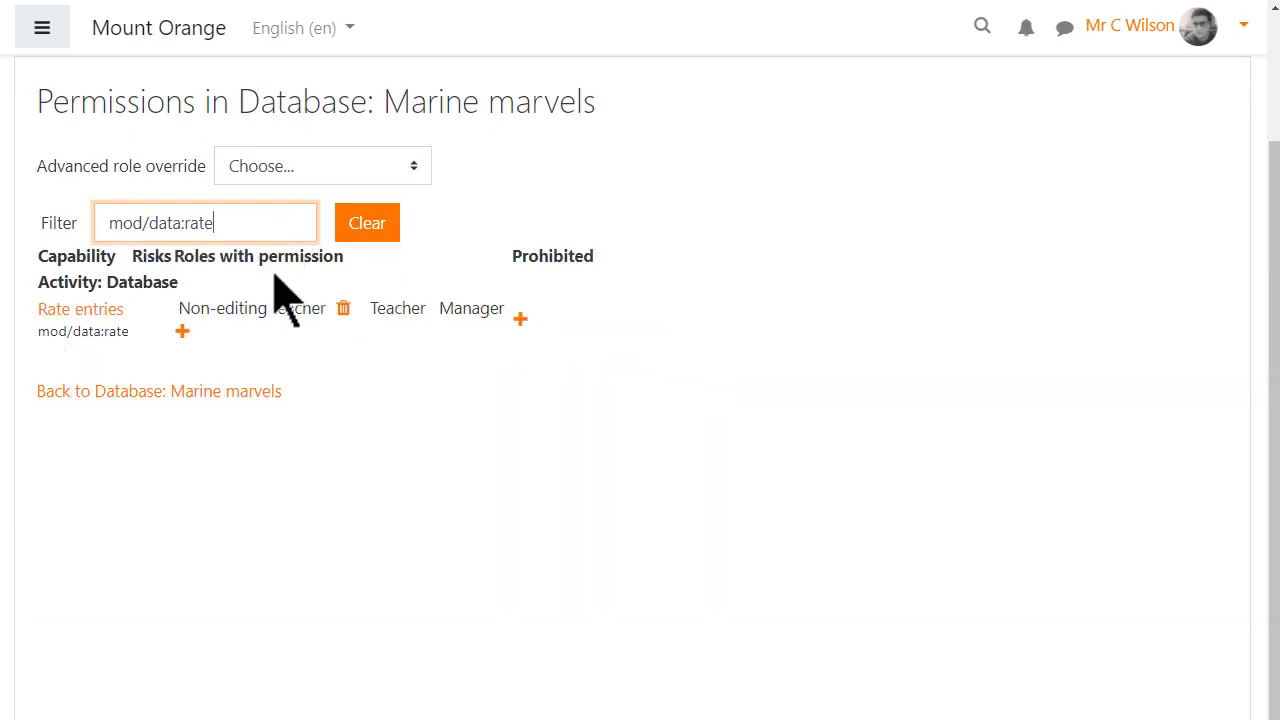
pyautogui.click(183, 334)
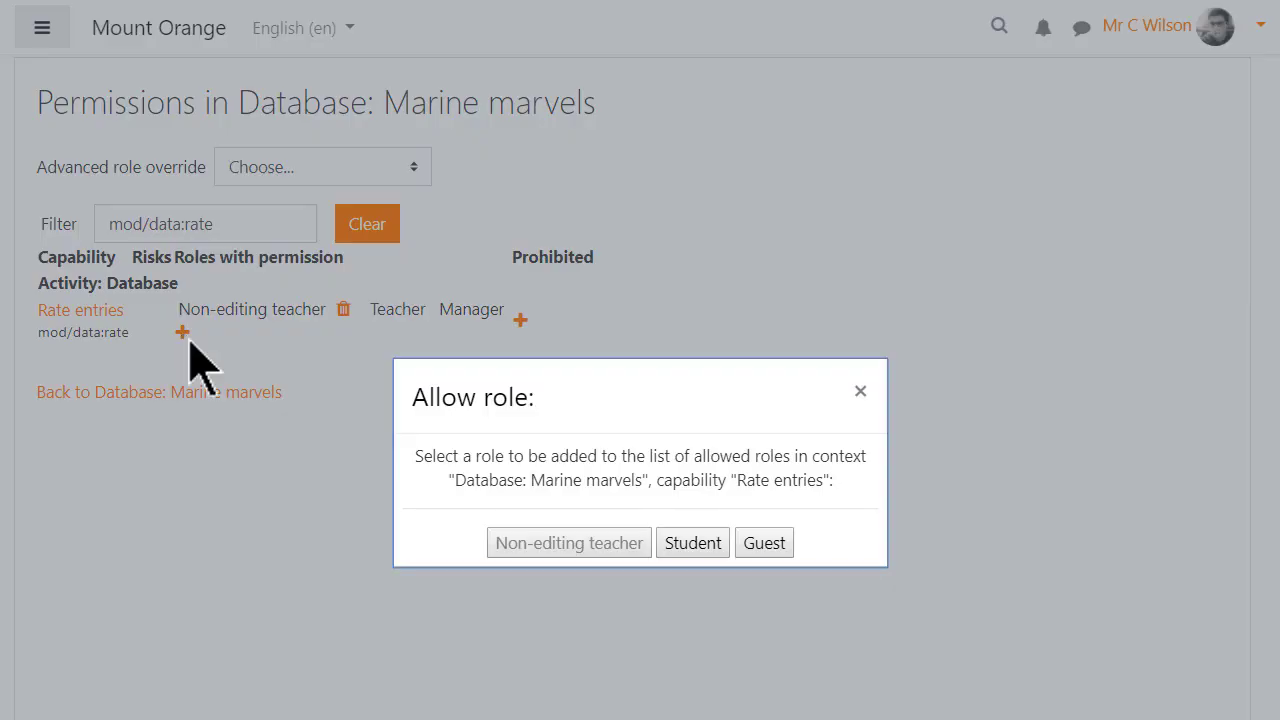
pyautogui.click(693, 545)
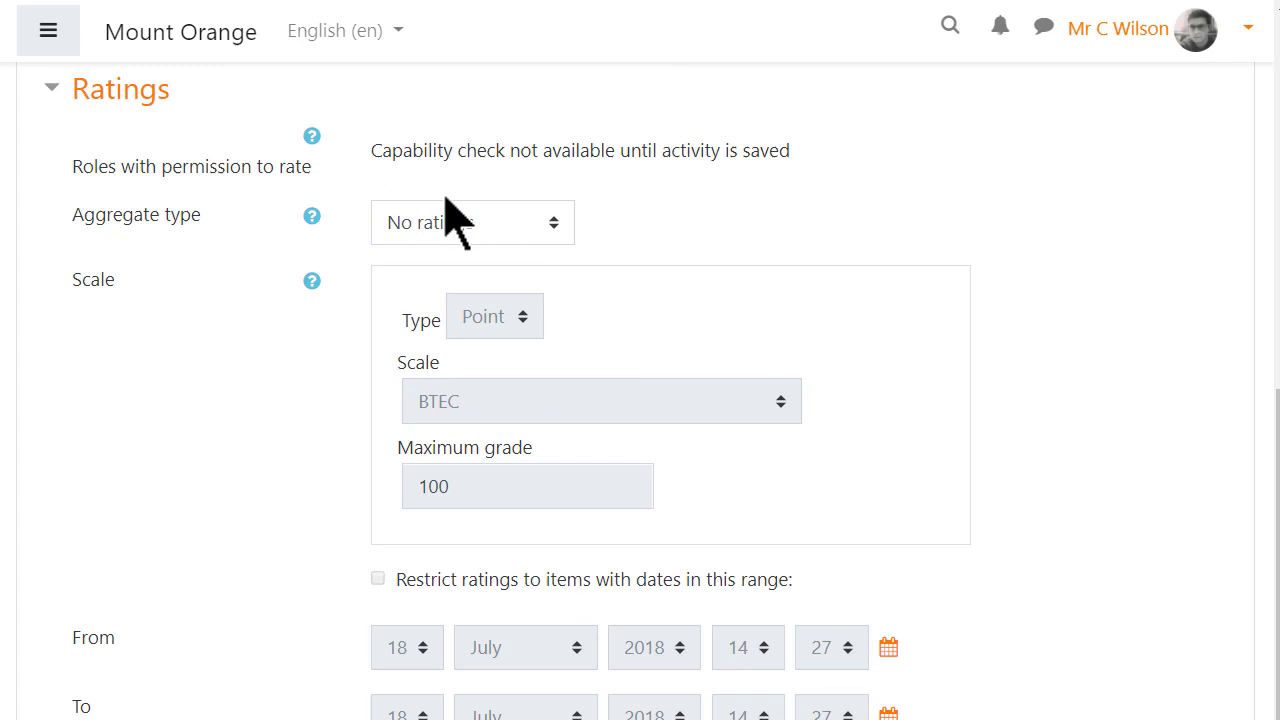
# Review the Activity completion settings, then save and display the database
pyautogui.click(110, 92)
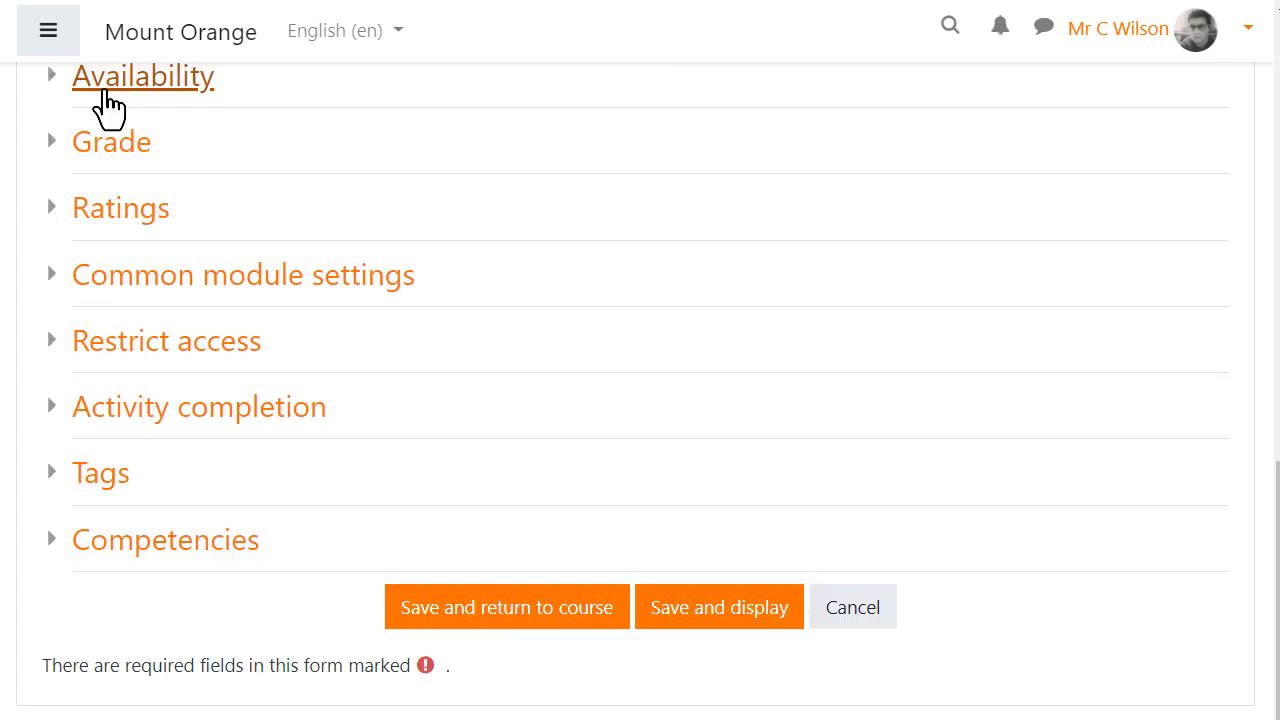
pyautogui.click(288, 430)
pyautogui.scroll(-2, 680, 529)
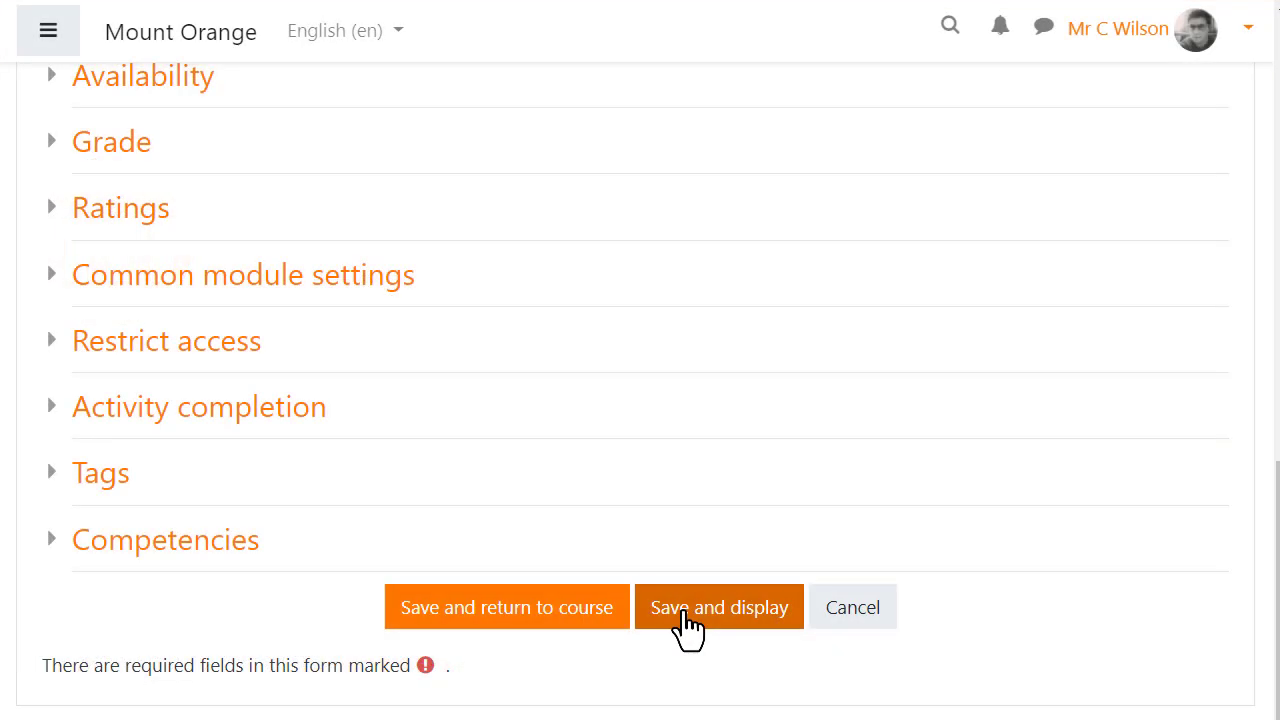
pyautogui.click(686, 614)
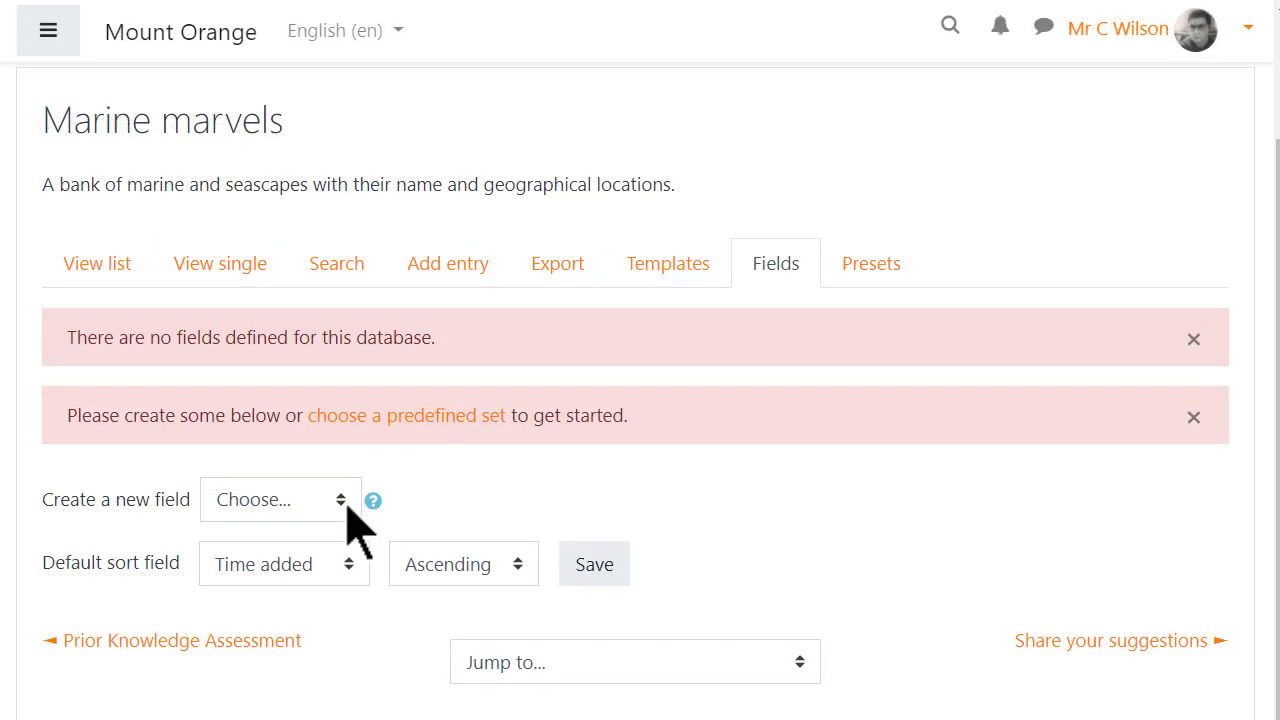
# Add a required text input field called Name
pyautogui.click(344, 503)
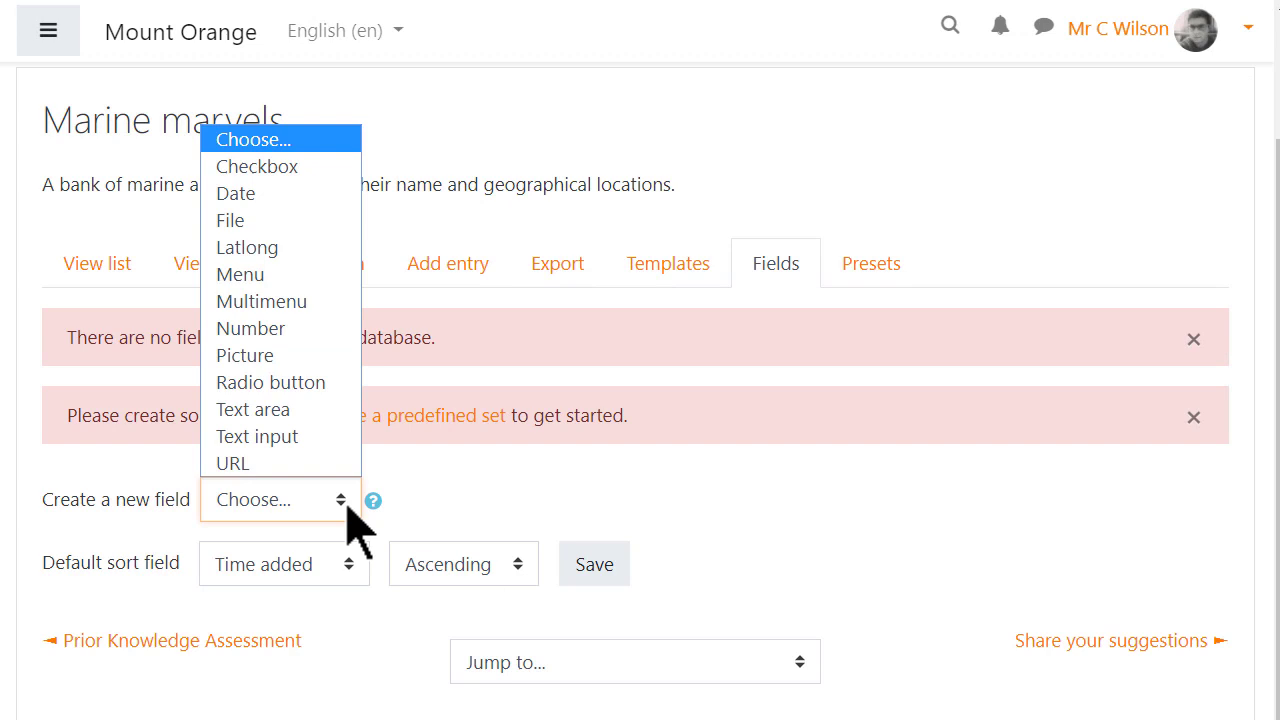
pyautogui.click(306, 436)
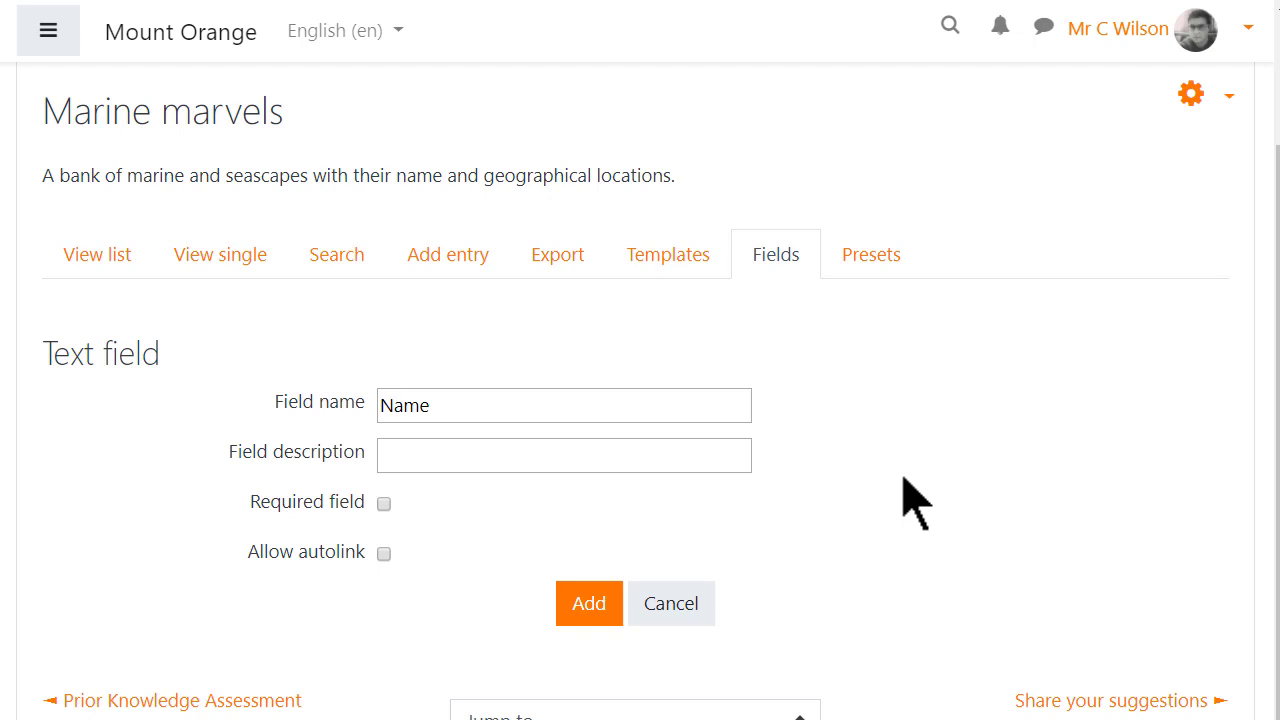
pyautogui.click(386, 505)
pyautogui.click(582, 612)
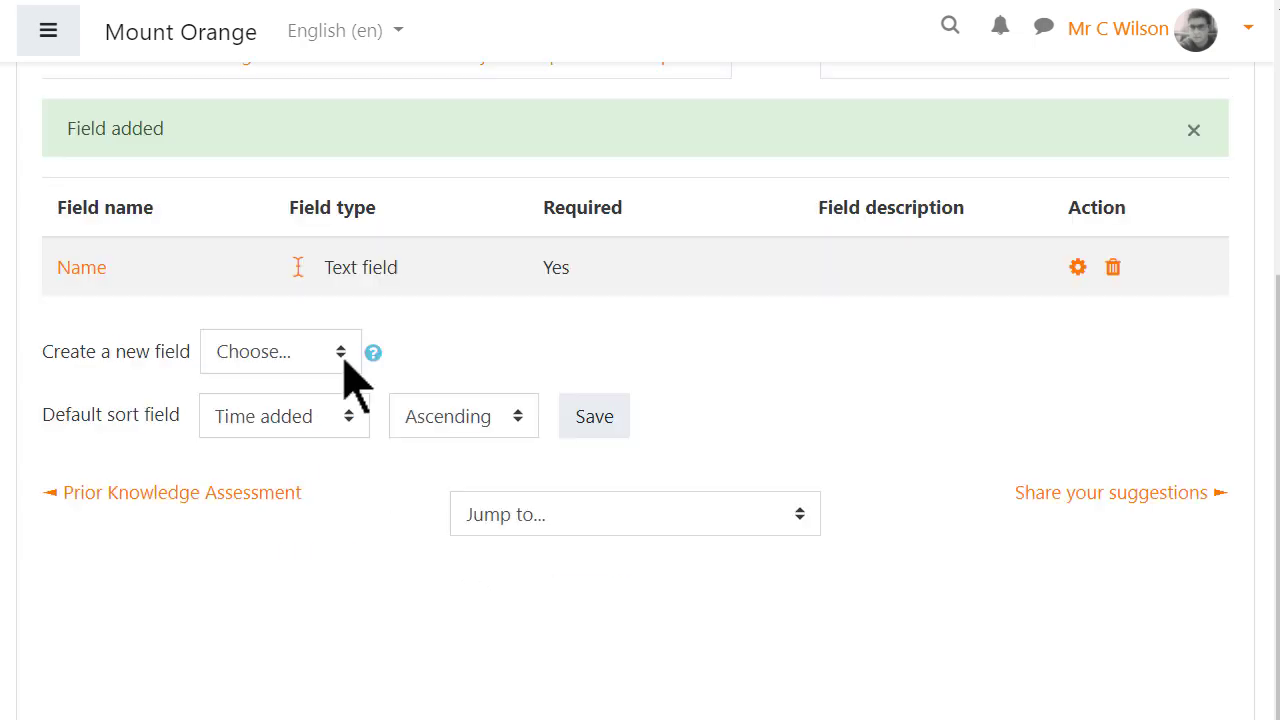
# Add a required Picture field, 600 wide in single view and 400 in list view
pyautogui.click(346, 363)
pyautogui.click(302, 606)
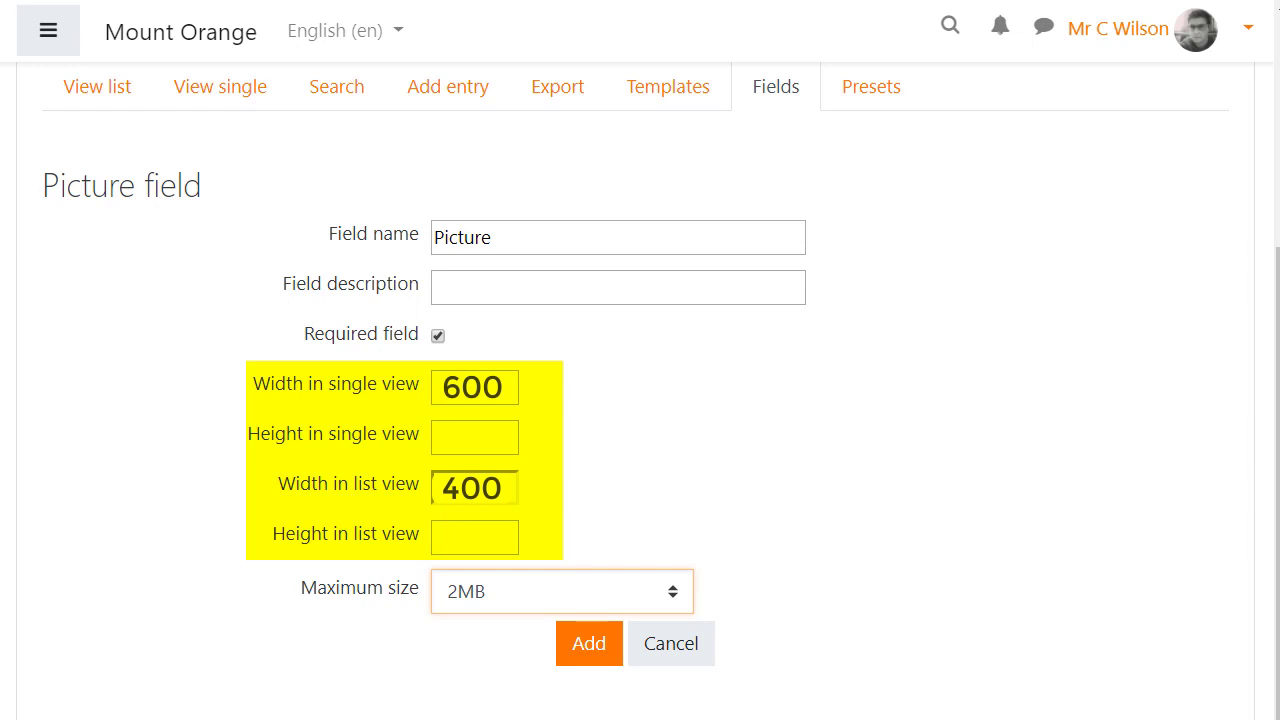
pyautogui.click(599, 638)
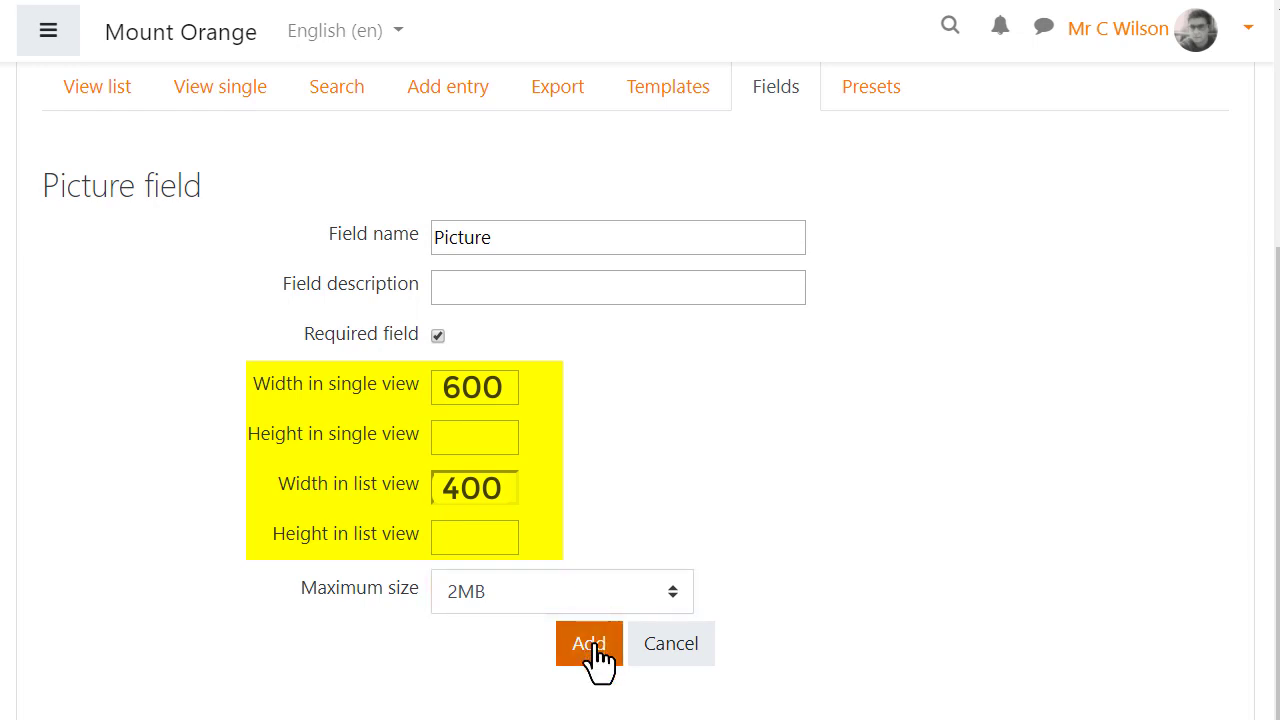
pyautogui.click(589, 644)
pyautogui.click(280, 410)
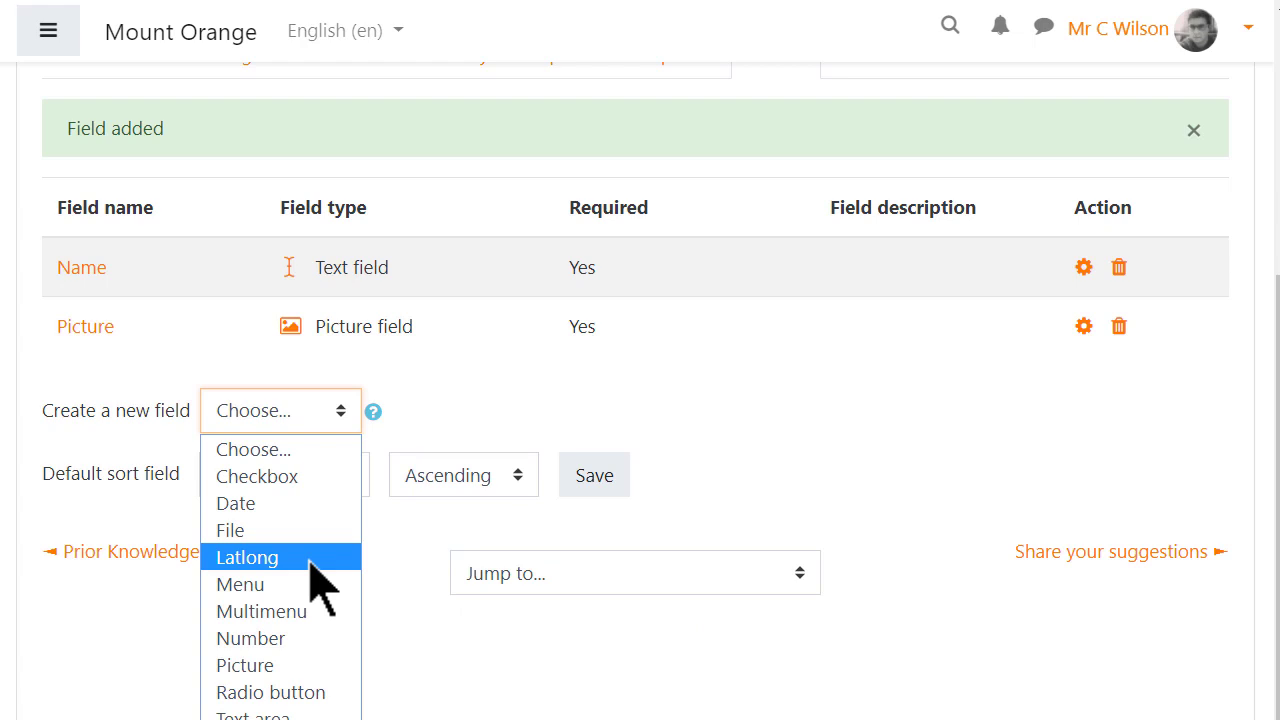
# Add a required Latlong field named Location offering Google Maps links
pyautogui.click(312, 560)
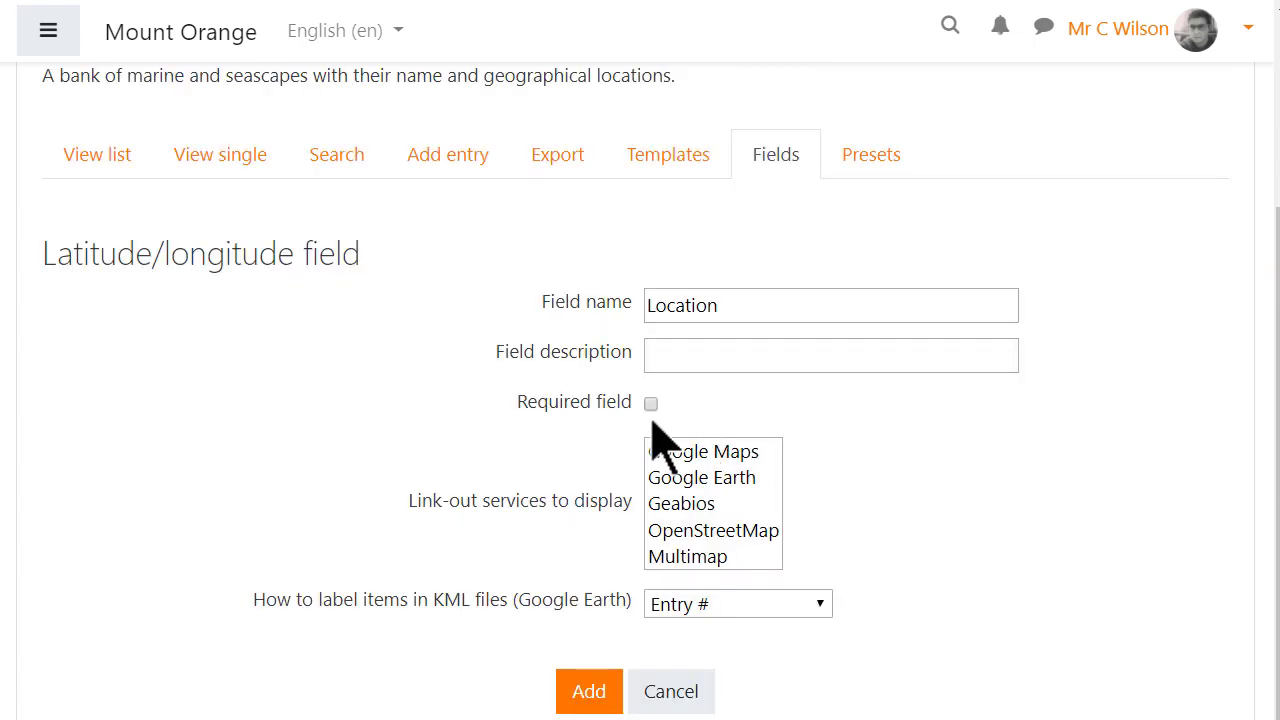
pyautogui.click(650, 403)
pyautogui.click(666, 450)
pyautogui.click(592, 700)
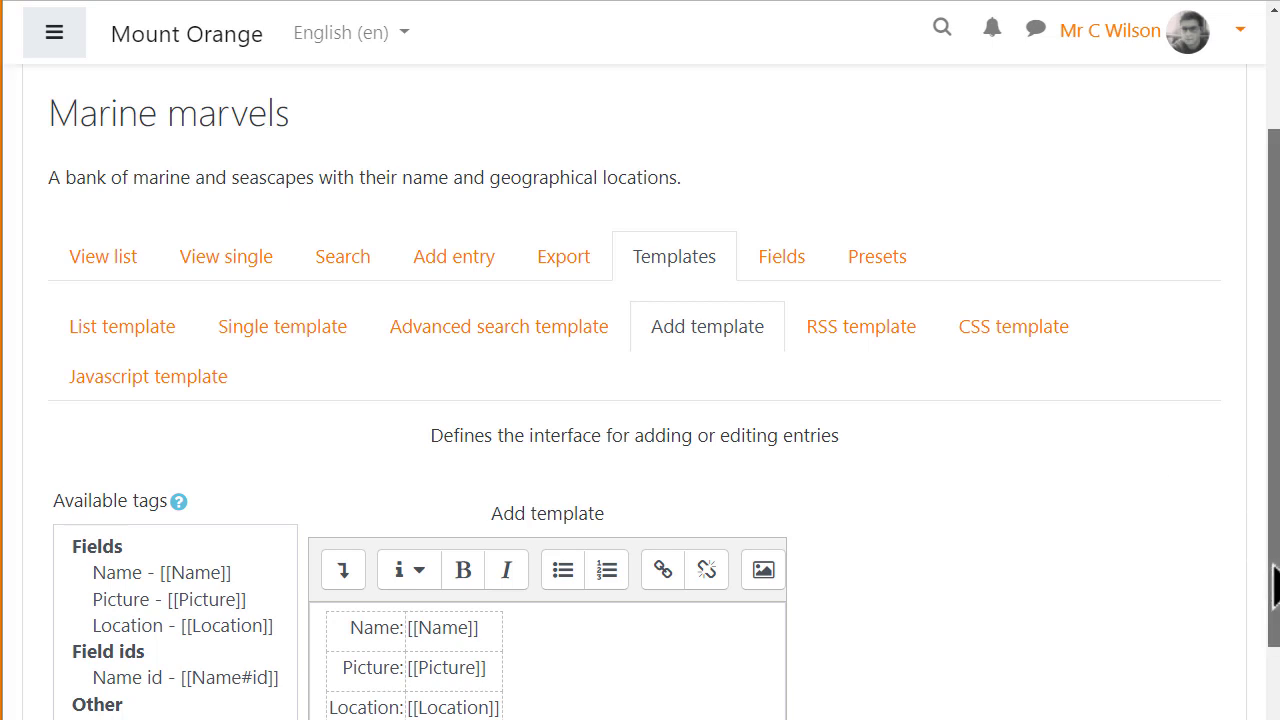
# Save the default Add template
pyautogui.moveTo(1276, 585); pyautogui.dragTo(1275, 718)
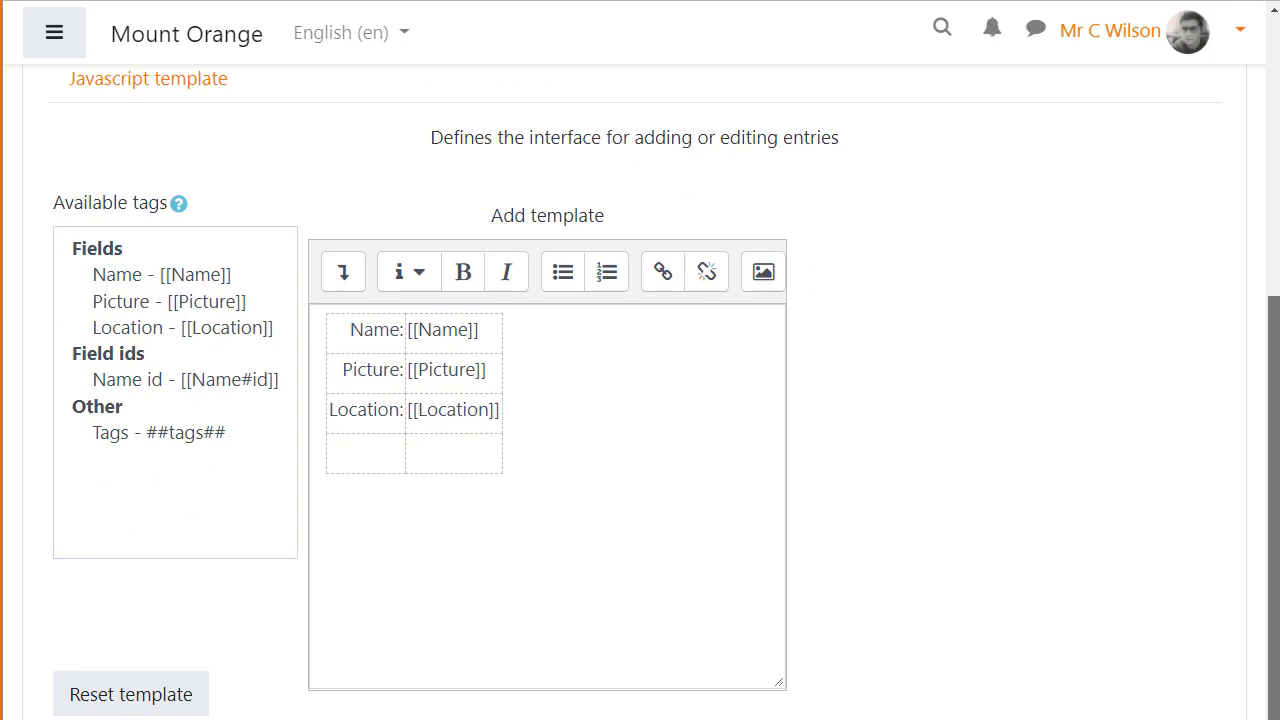
pyautogui.scroll(-3, 640, 400)
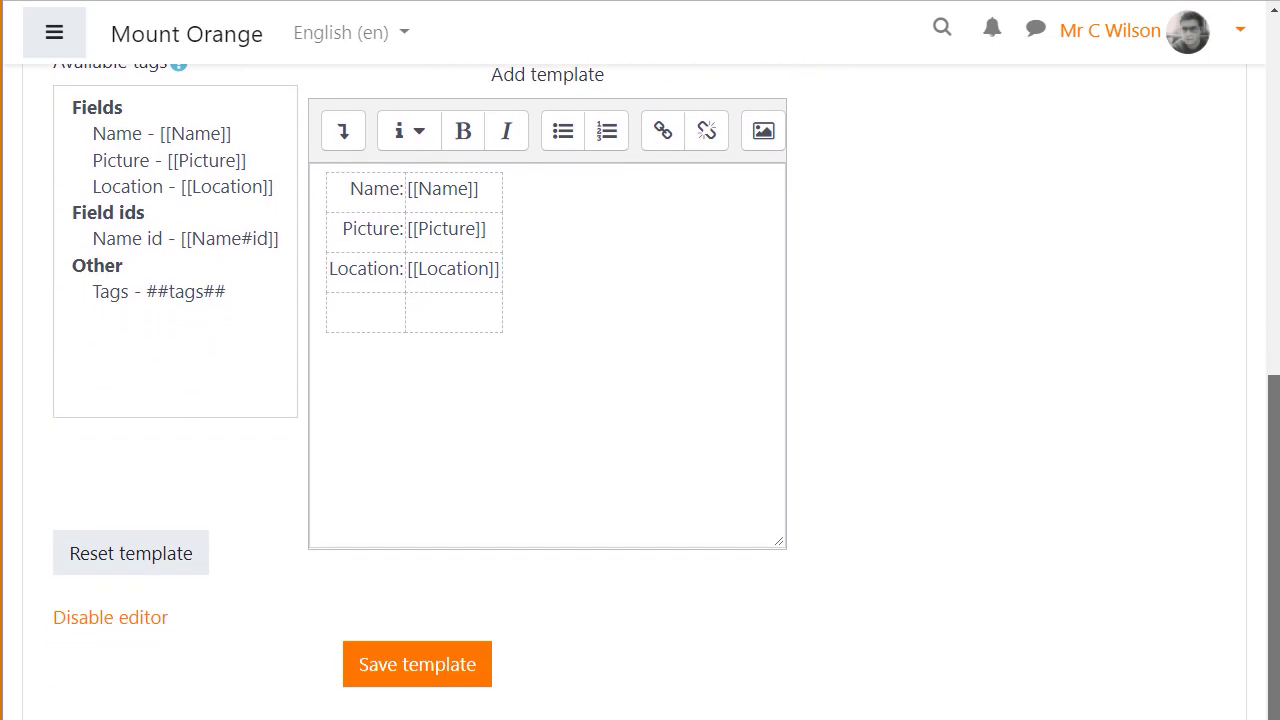
pyautogui.click(414, 668)
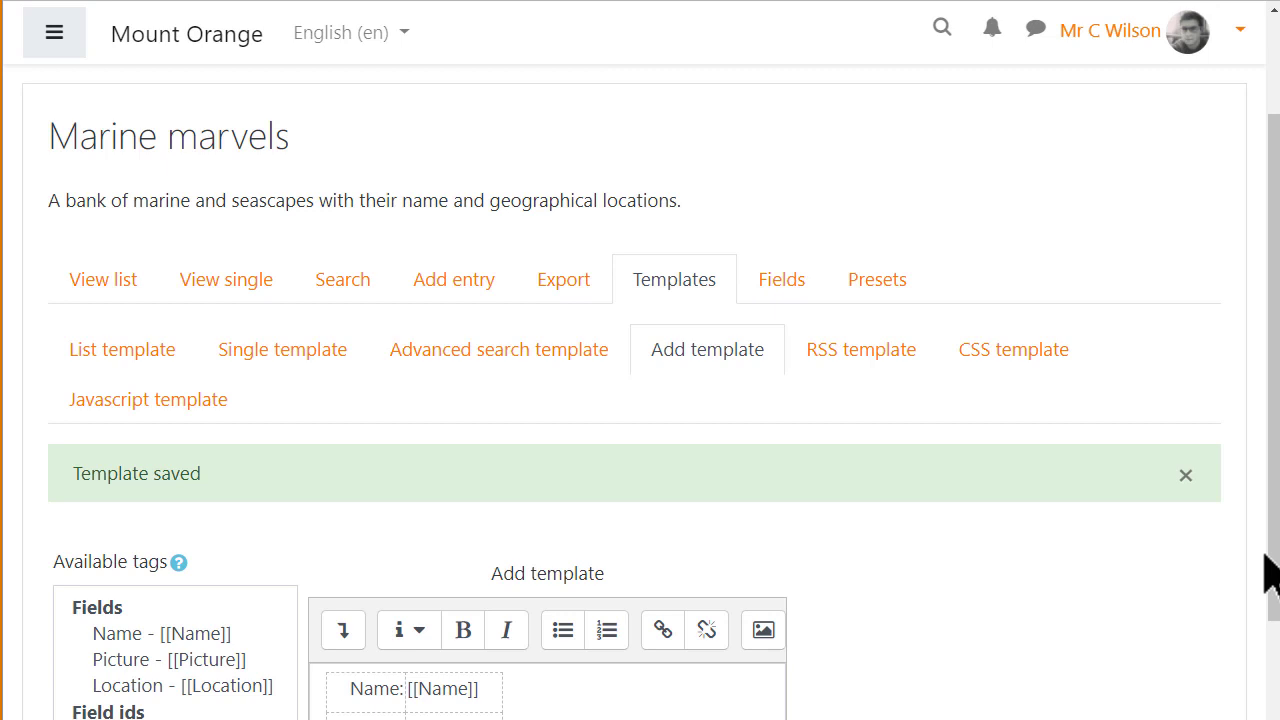
# Open the List template and scroll through its repeated entry editors
pyautogui.click(122, 350)
pyautogui.scroll(-5, 155, 375)
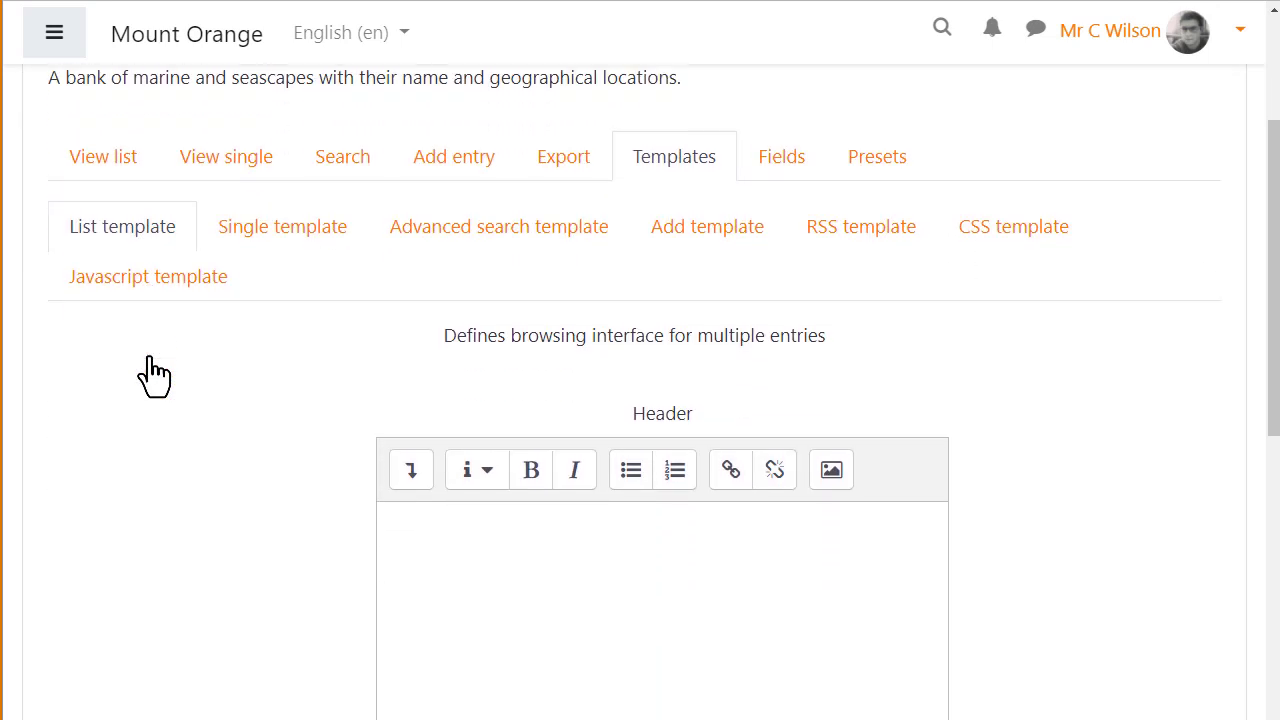
pyautogui.scroll(-10, 155, 375)
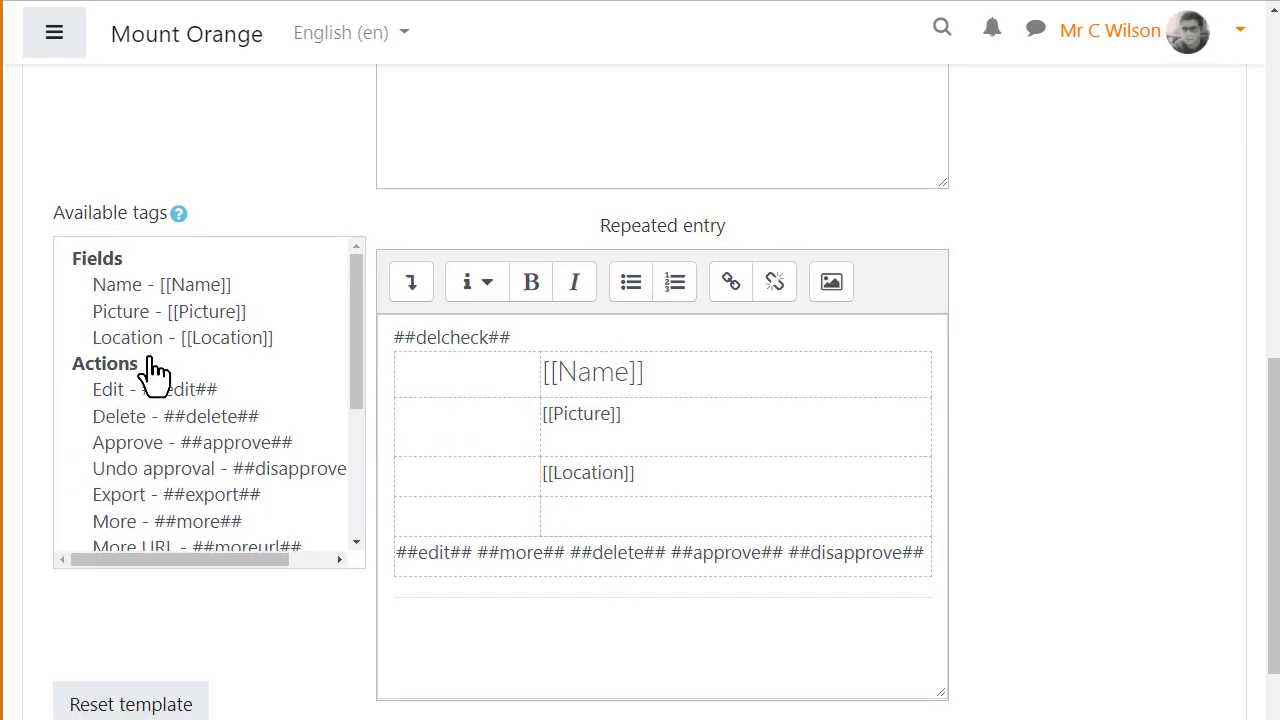
pyautogui.scroll(-6, 155, 375)
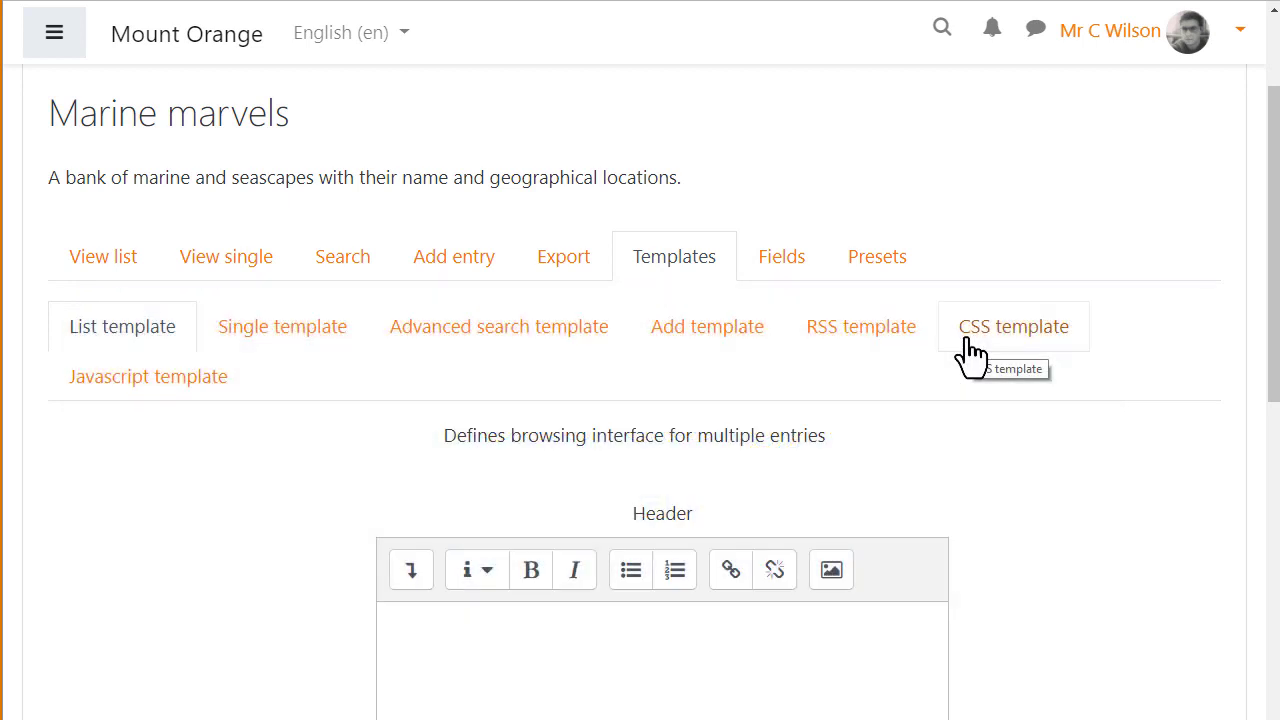
# In the Single template, format [[Name]] as a medium heading
pyautogui.click(330, 338)
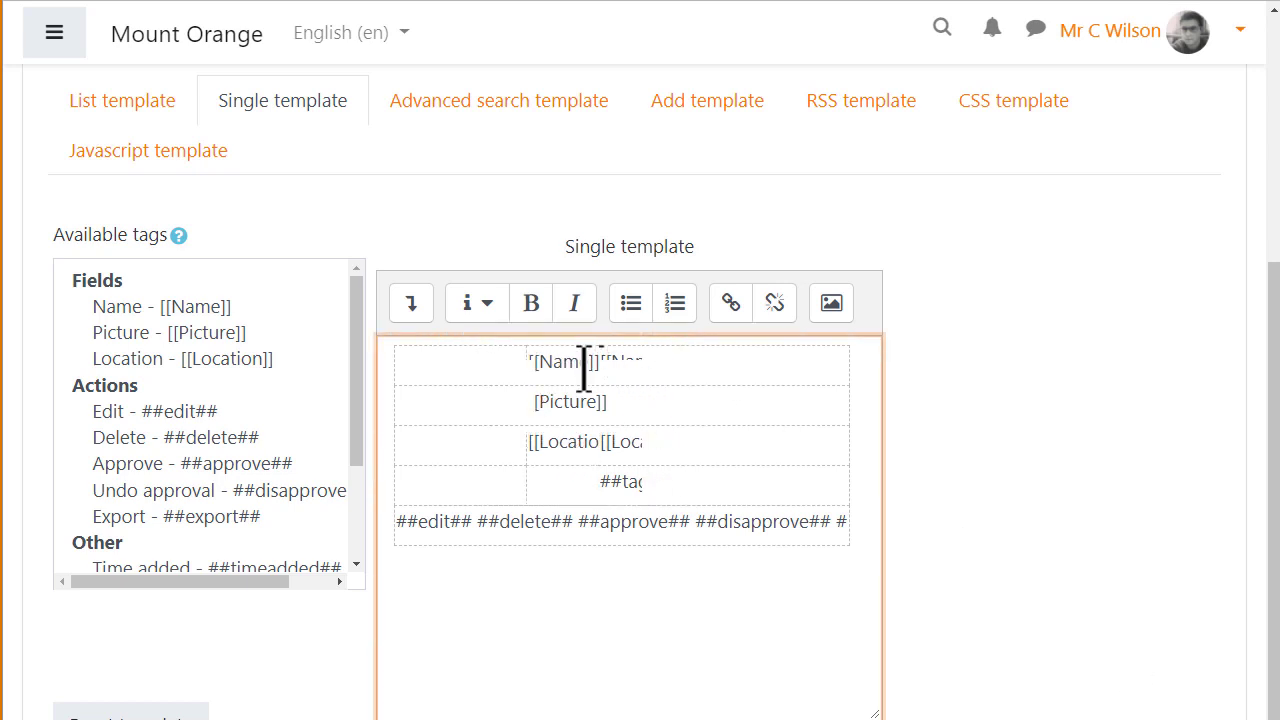
pyautogui.moveTo(530, 362); pyautogui.dragTo(597, 361)
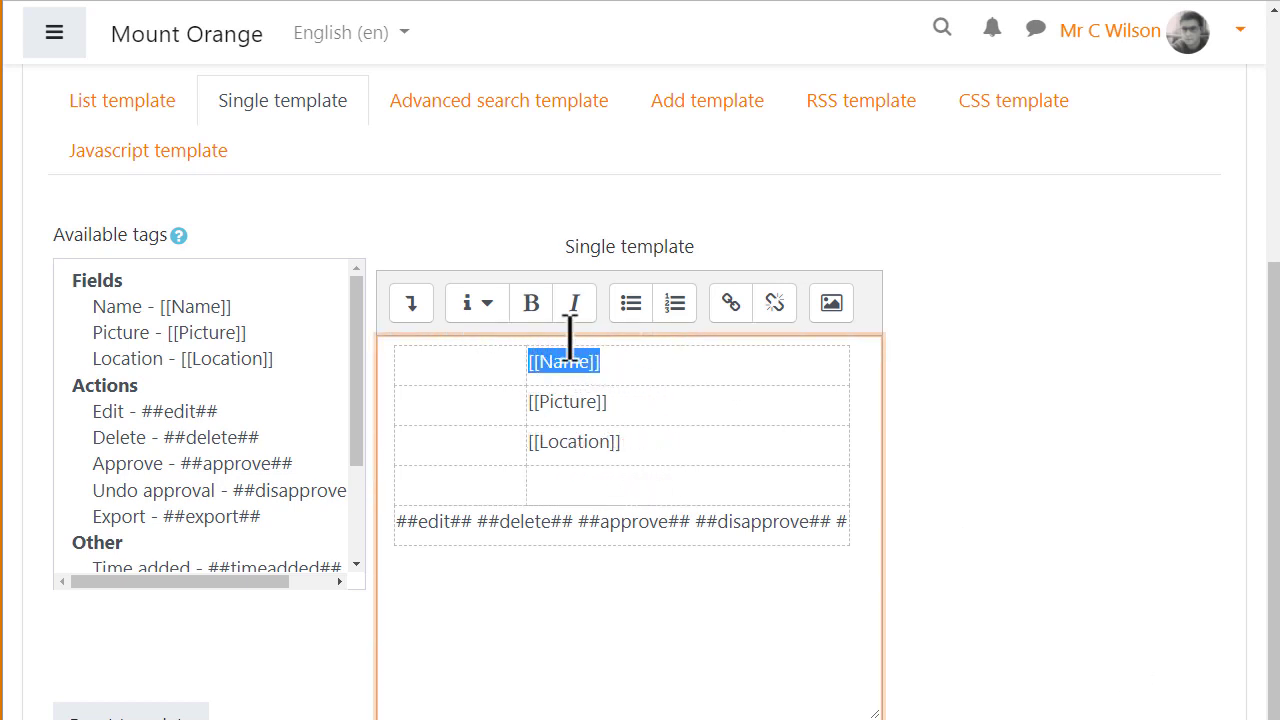
pyautogui.click(487, 305)
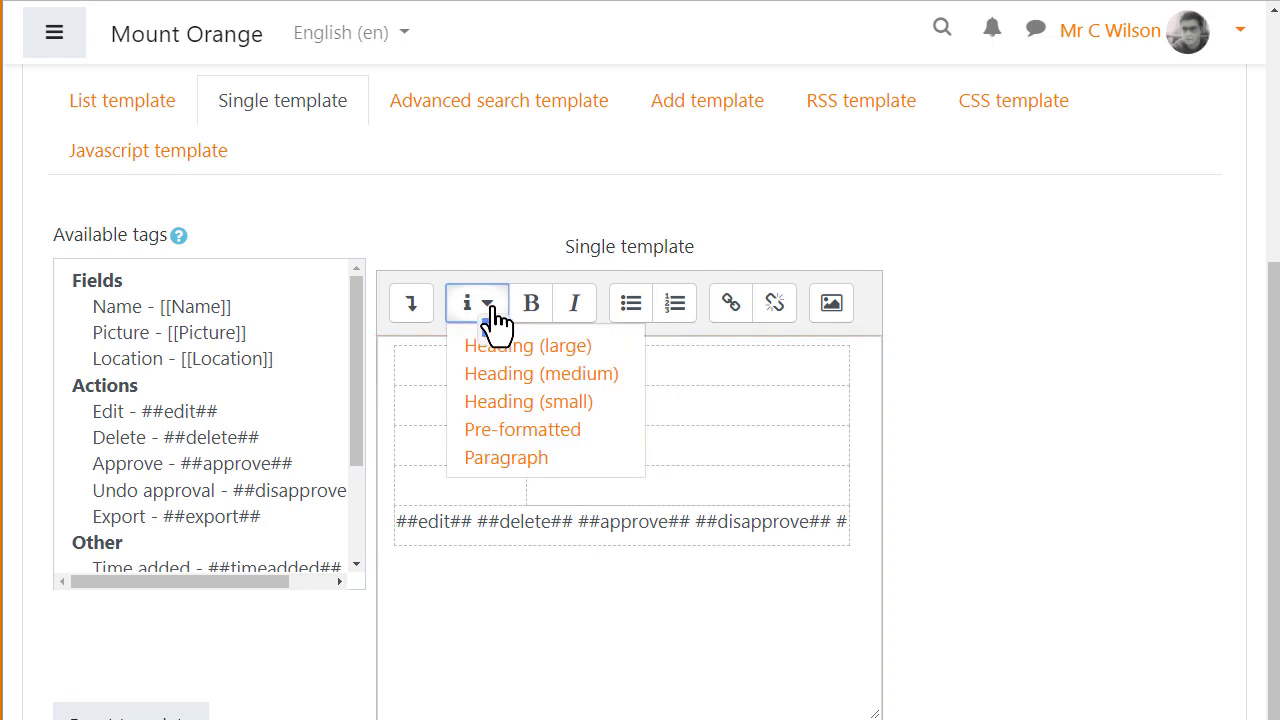
pyautogui.click(538, 375)
pyautogui.press('Return')
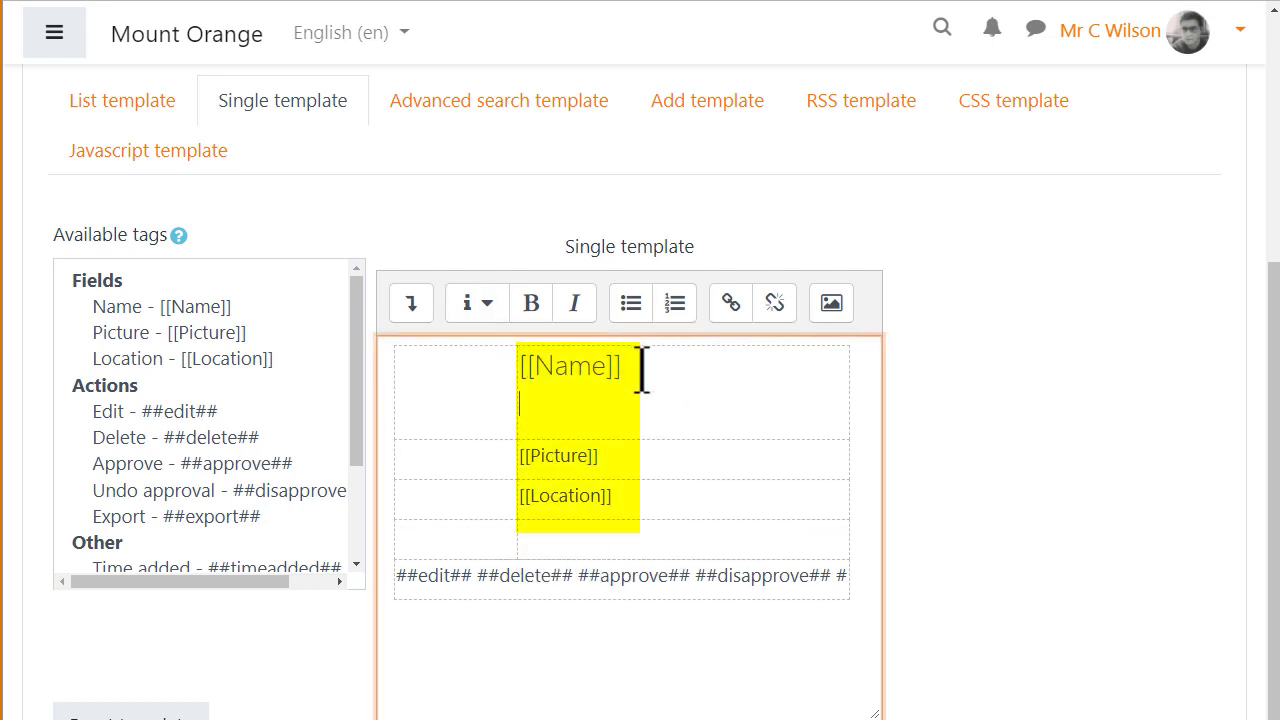
# Add a row below [[Location]] reading 'Added by ##user## ##timeadded##'
pyautogui.click(643, 496)
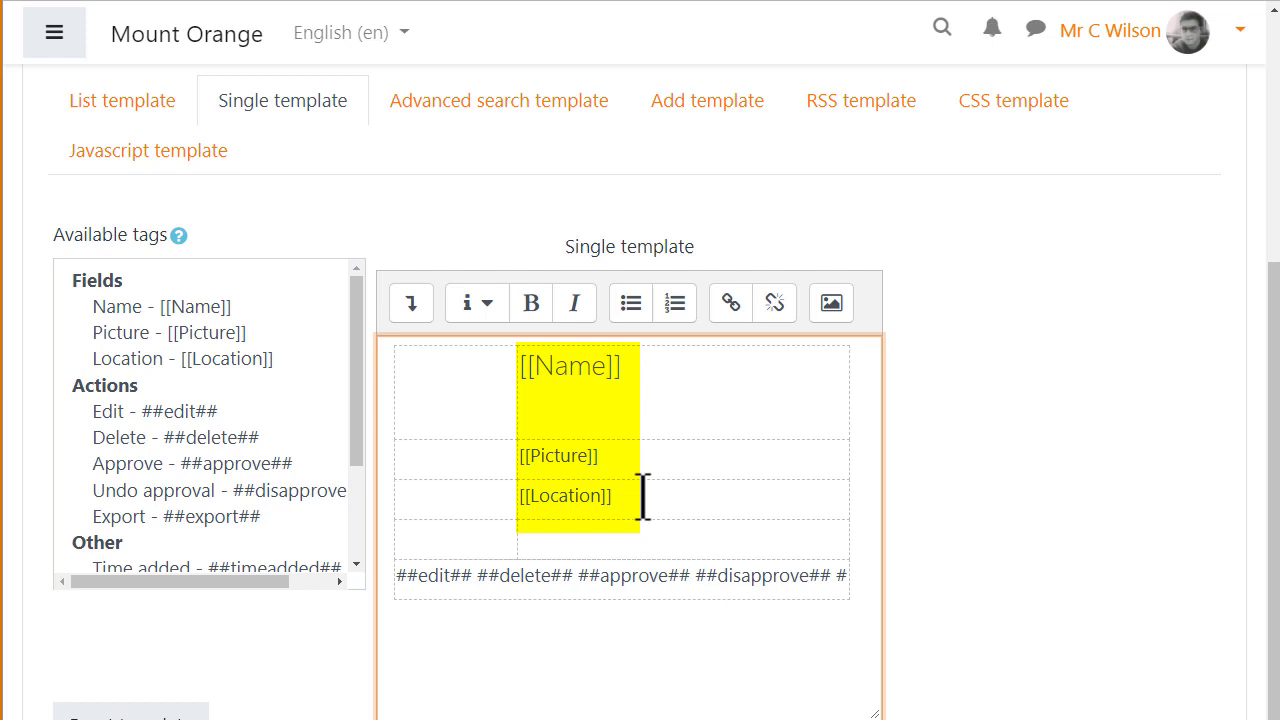
pyautogui.press('Return')
pyautogui.scroll(-2, 632, 355)
pyautogui.click(632, 355)
pyautogui.write('A')
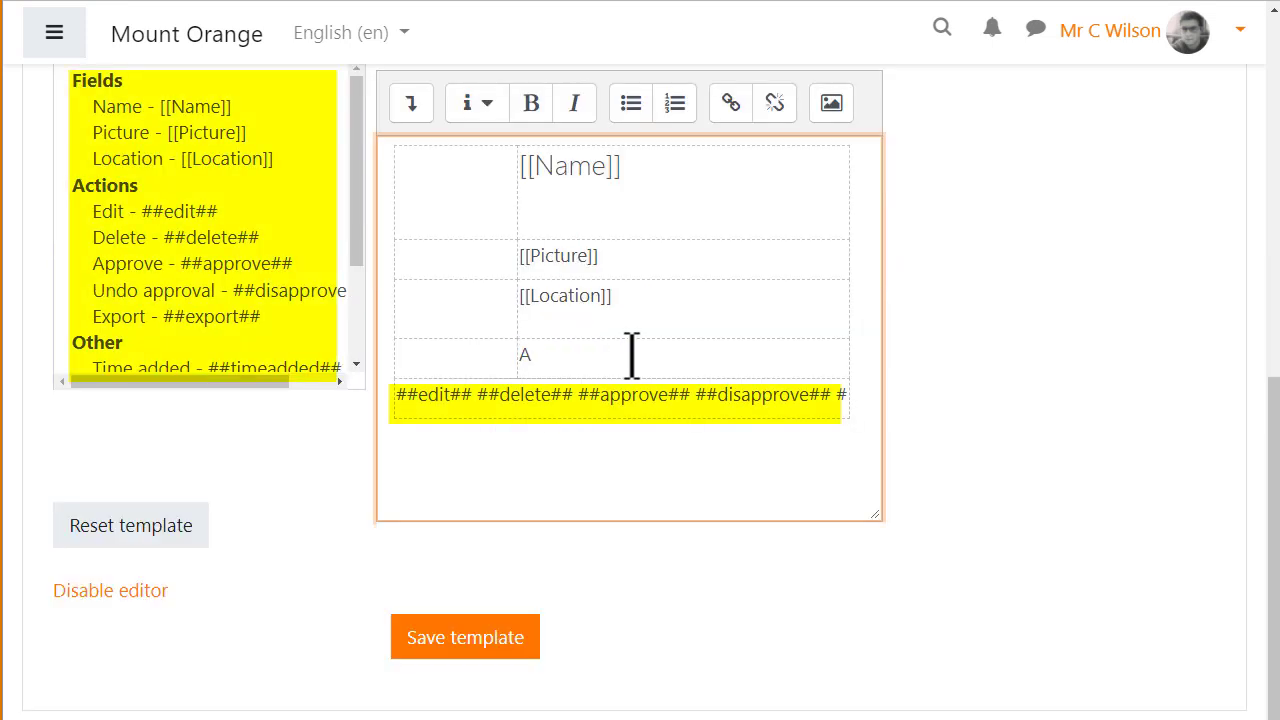
pyautogui.write('dded by')
pyautogui.scroll(-3, 350, 280)
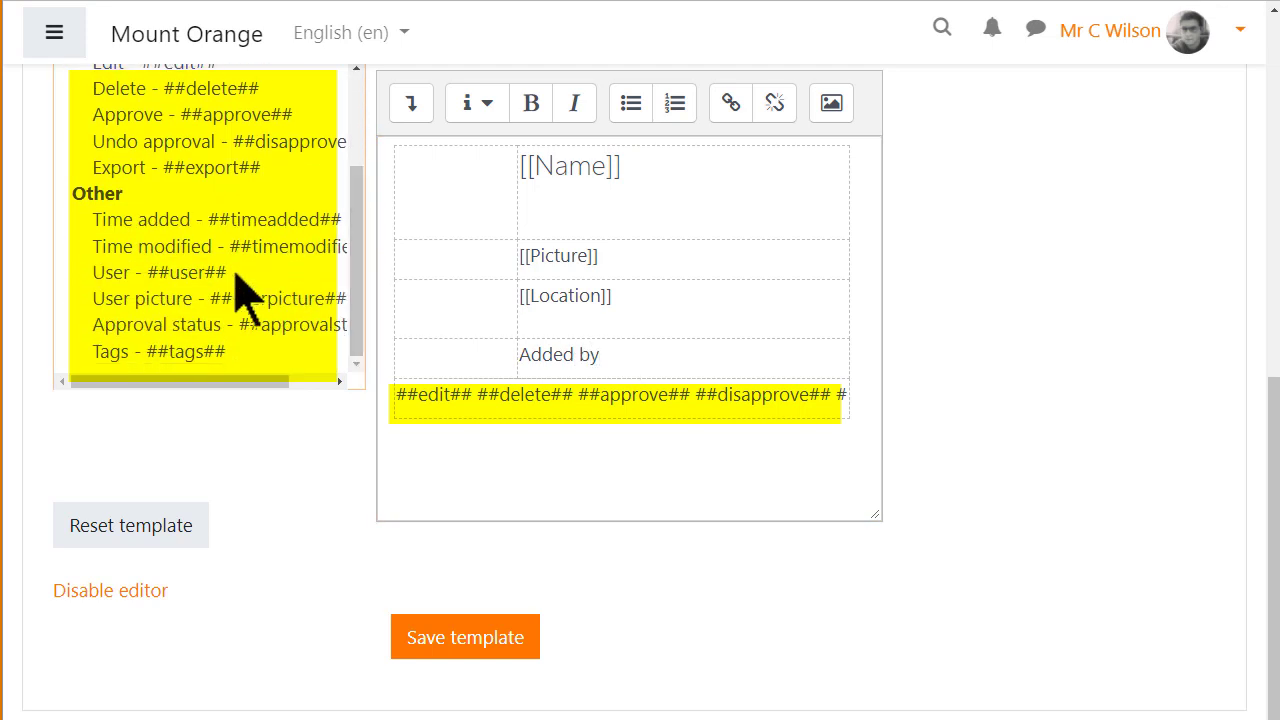
pyautogui.click(231, 271)
pyautogui.click(677, 362)
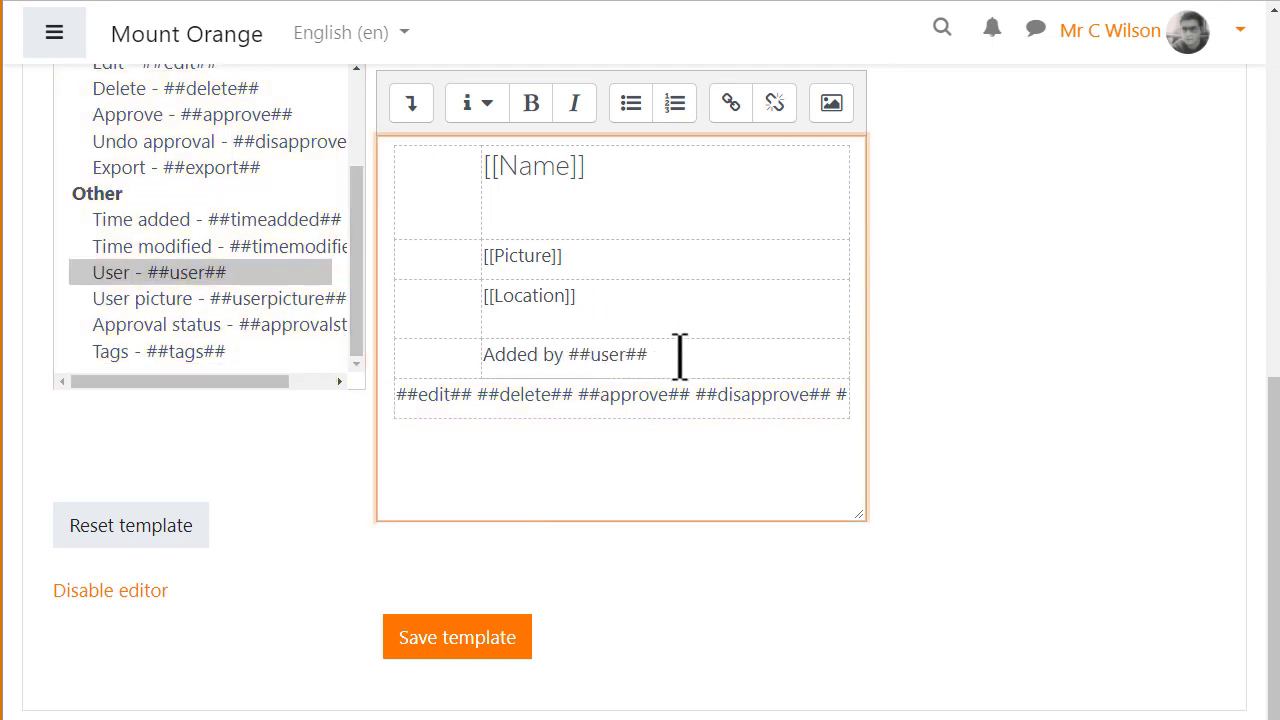
pyautogui.click(293, 221)
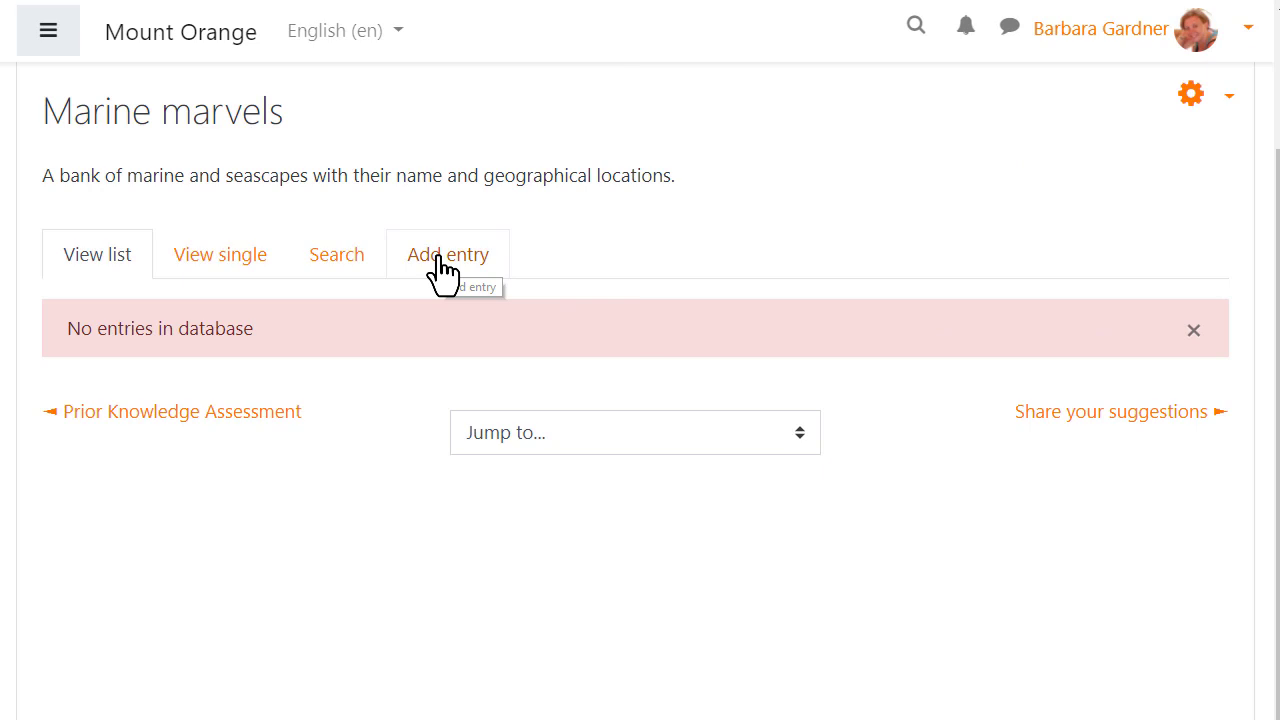
# Add a James Bond Island entry with uploaded picture, alt text JB Island, coordinates 8.274591, 98.501151
pyautogui.click(440, 260)
pyautogui.write('James Bond Islan')
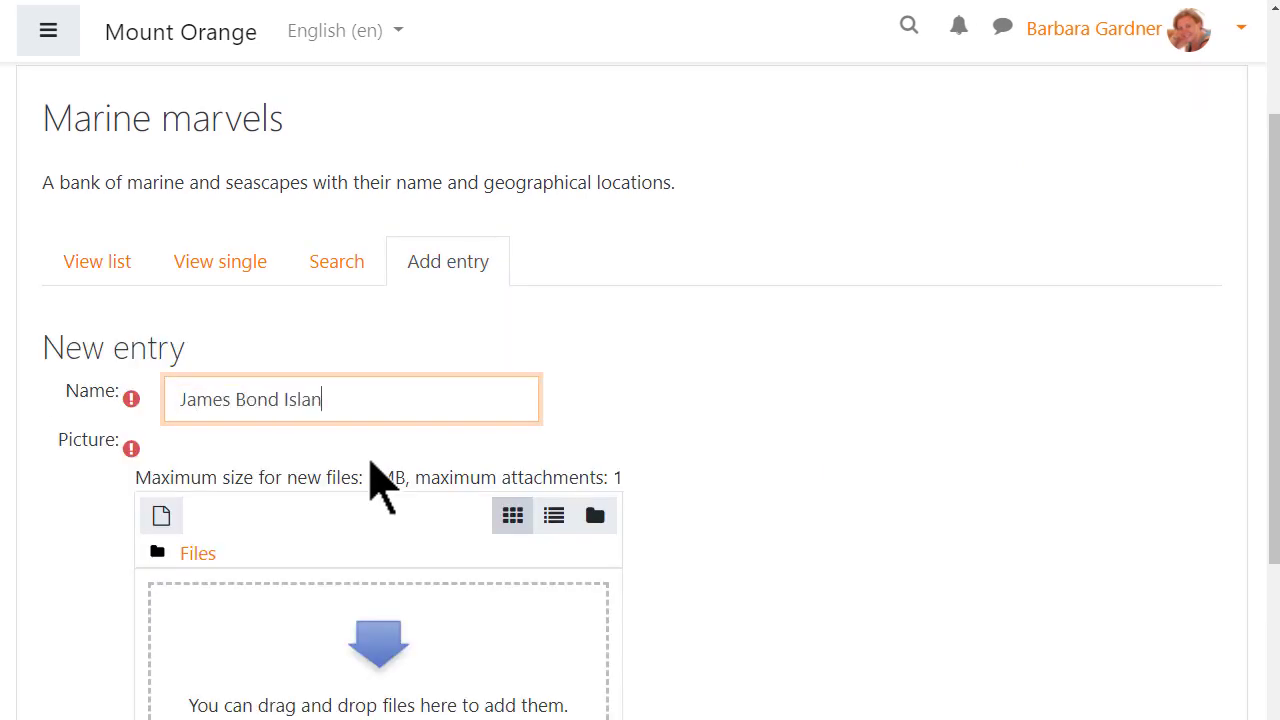
pyautogui.write('d')
pyautogui.click(161, 515)
pyautogui.click(500, 379)
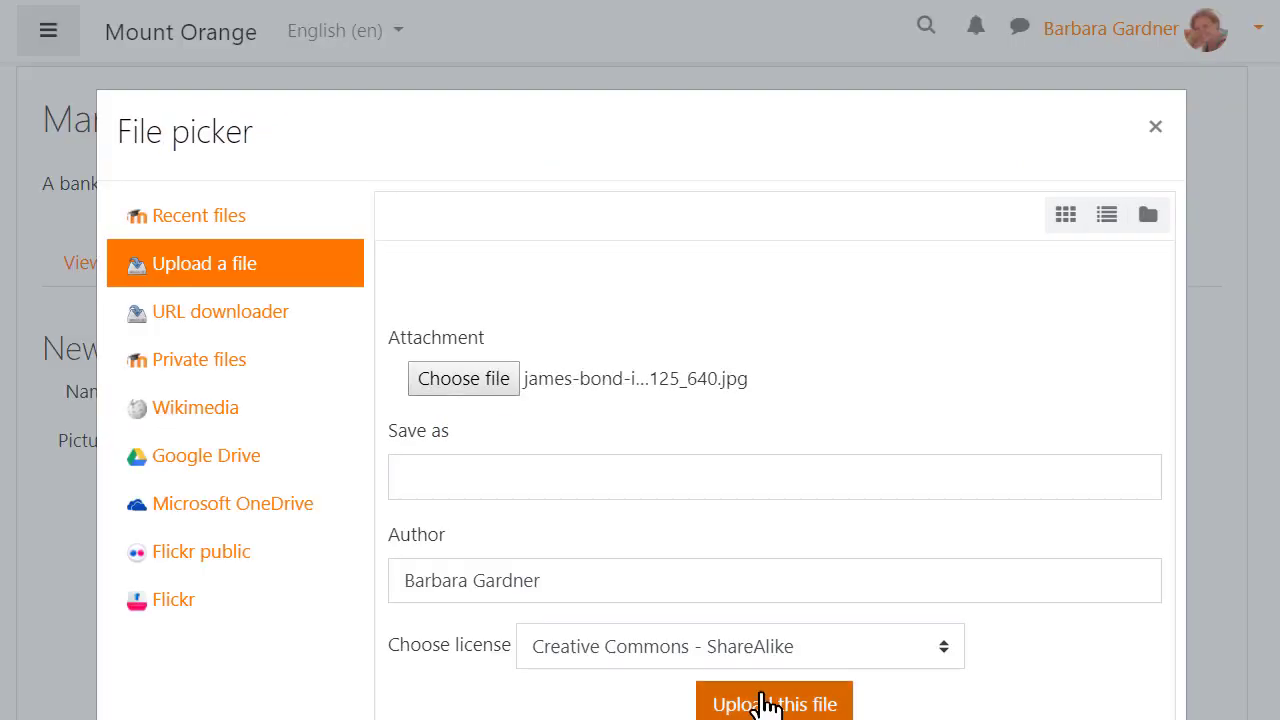
pyautogui.click(768, 705)
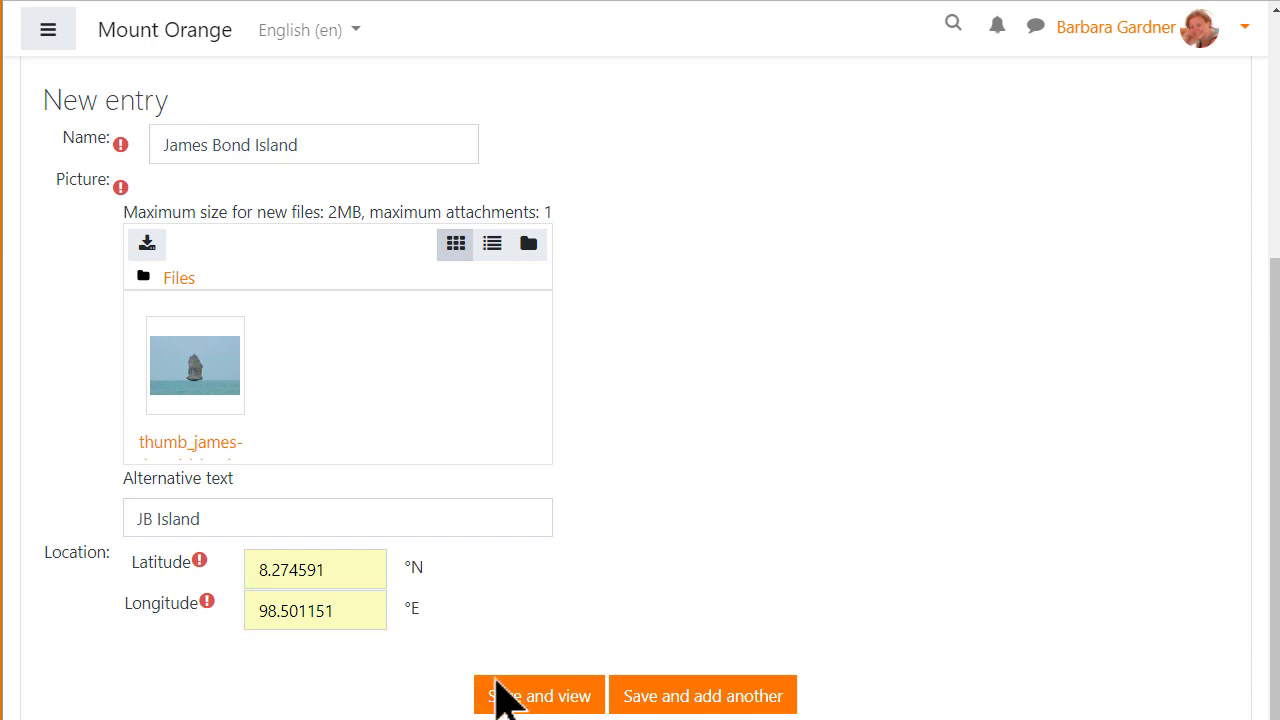
pyautogui.click(516, 704)
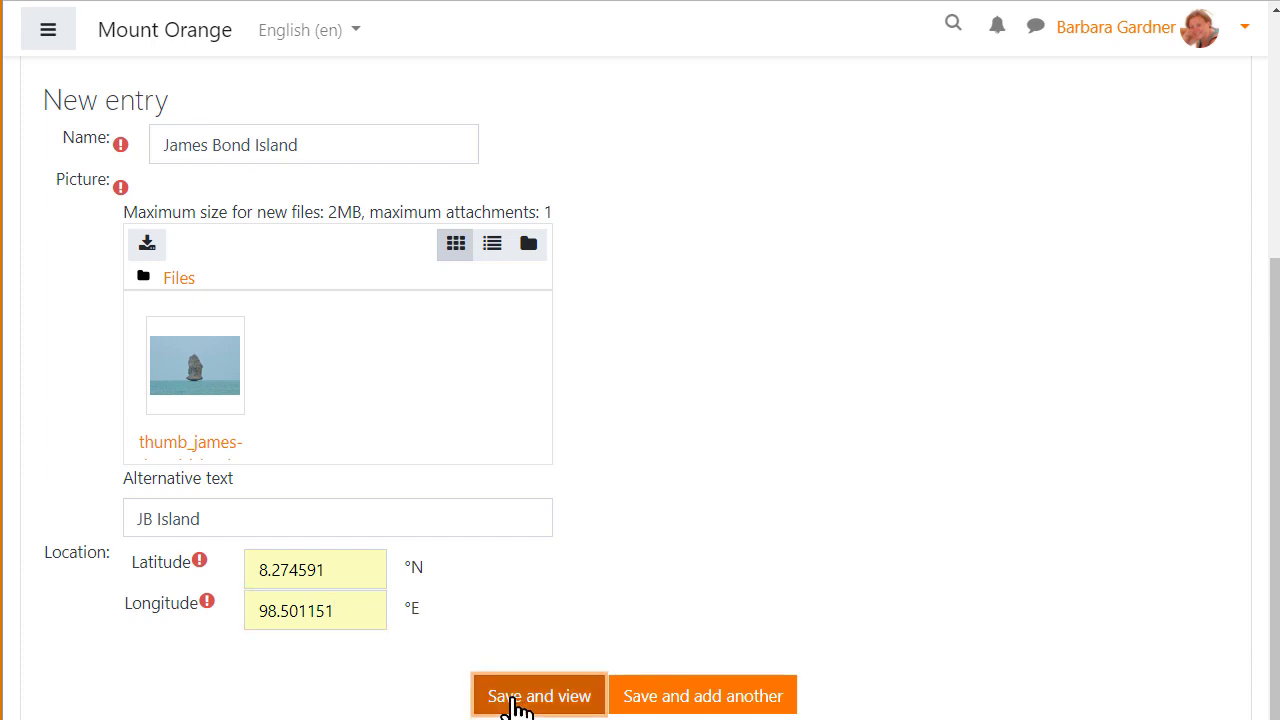